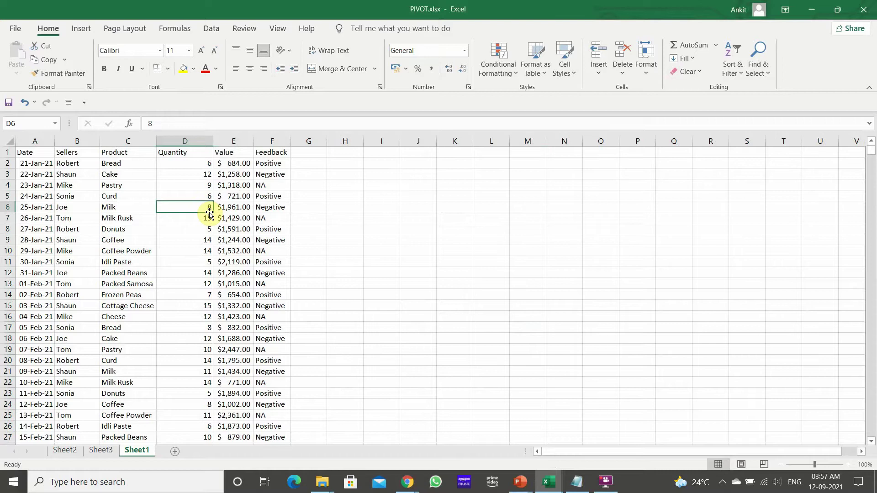
left_click(37, 155)
key("ctrl+c")
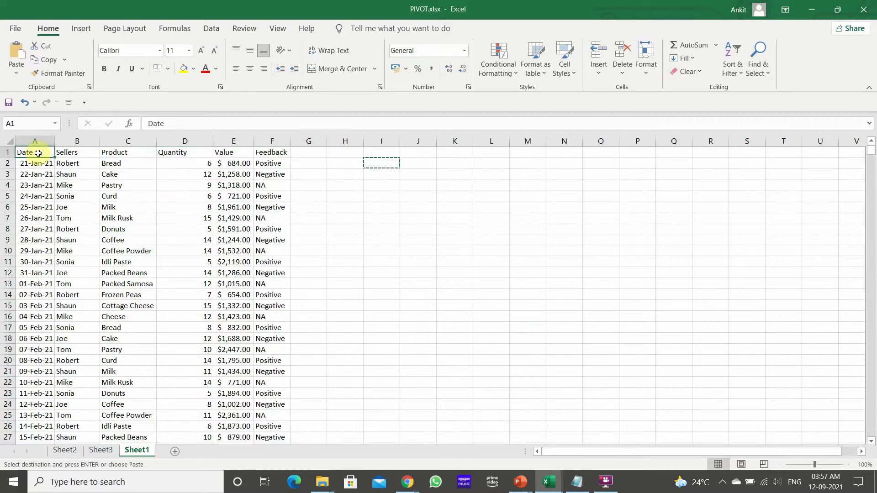
left_click(42, 167)
scroll(46, 246, "down", 16)
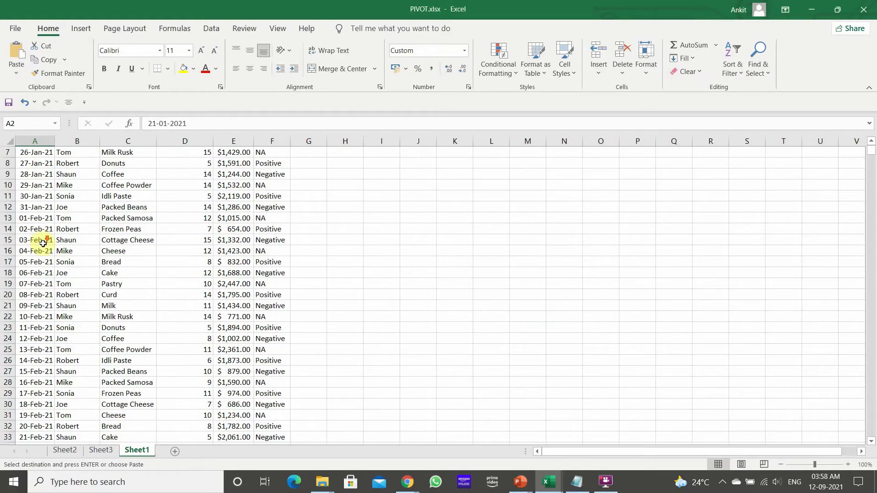
scroll(45, 258, "up", 16)
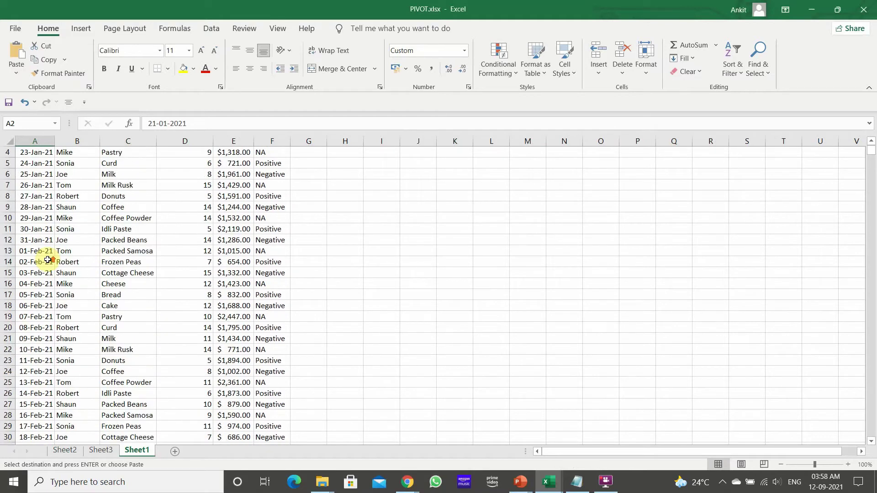
- Copy the sales records in A2:E12 to the area starting at H2 and fit column L's width to its contents
left_click_drag(33, 164, 249, 273)
key("ctrl+c")
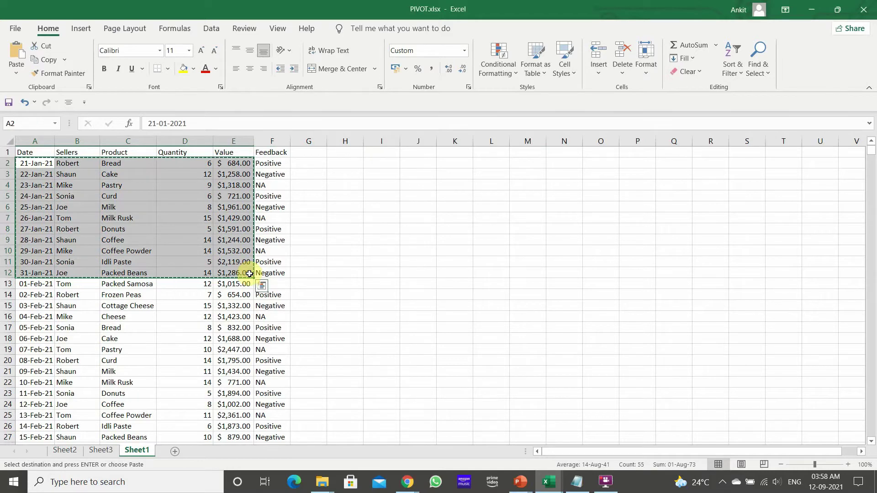
left_click(343, 167)
key("ctrl+v")
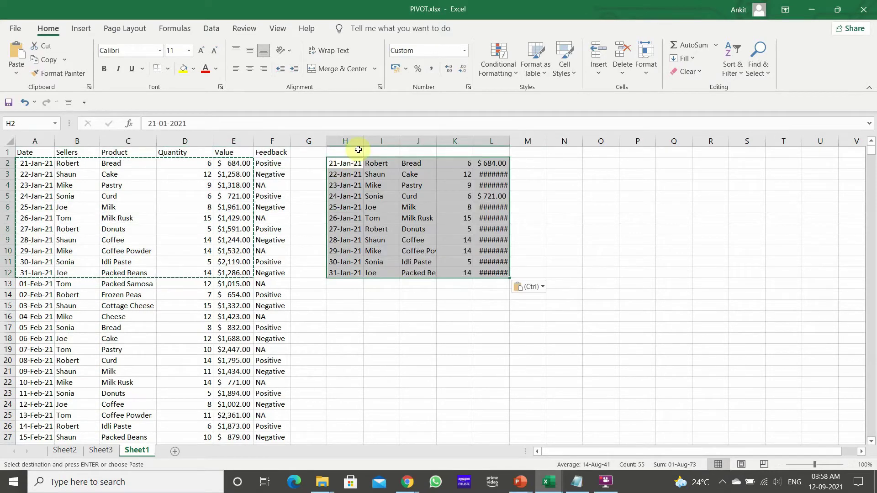
left_click(378, 164)
double_click(510, 142)
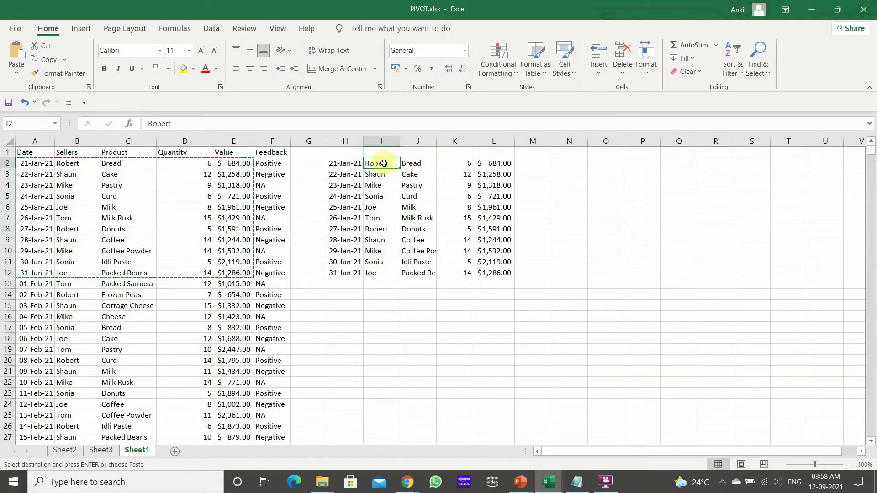
- Enter 684 in cell N3 and 1591 in cell N4
left_click(583, 171)
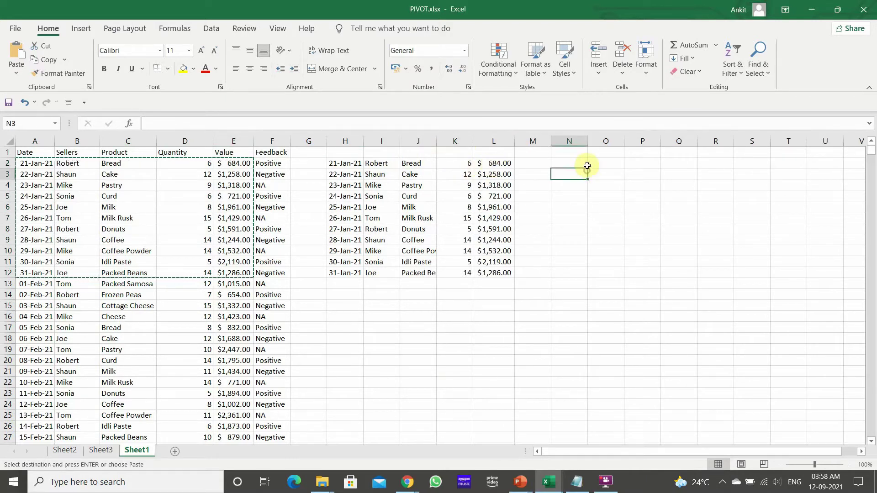
type("684")
key("Return")
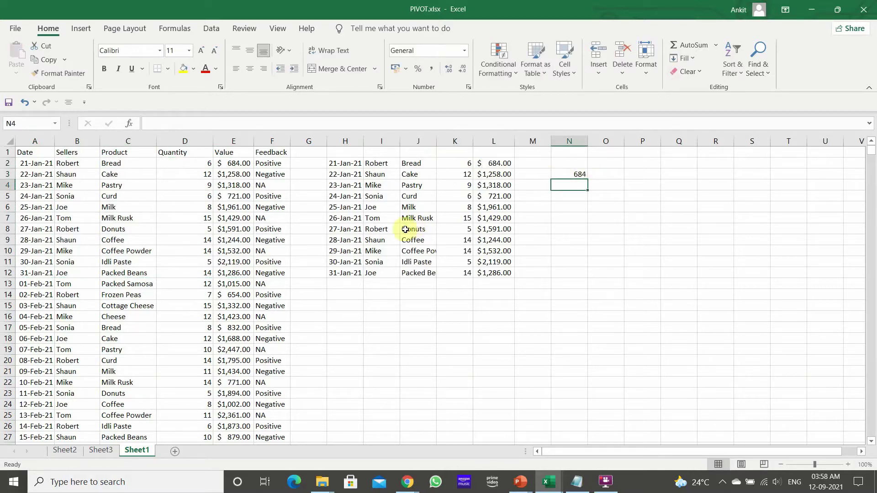
left_click(389, 229)
left_click(505, 234)
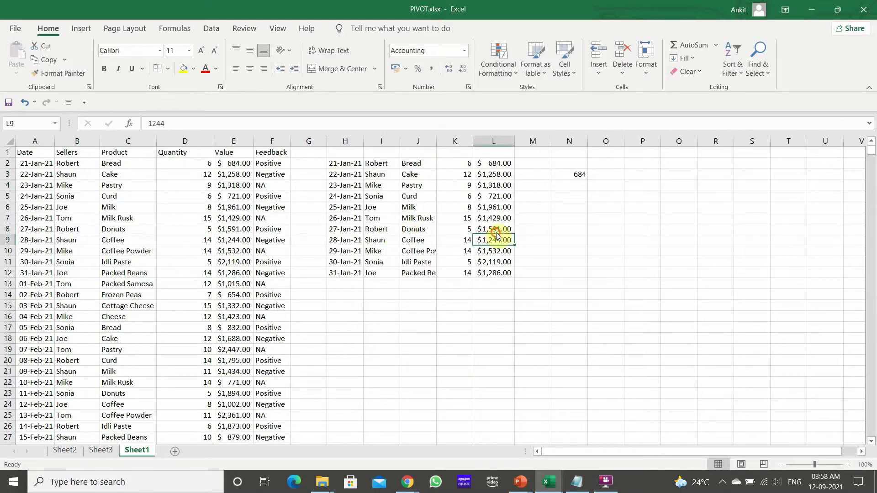
left_click(569, 184)
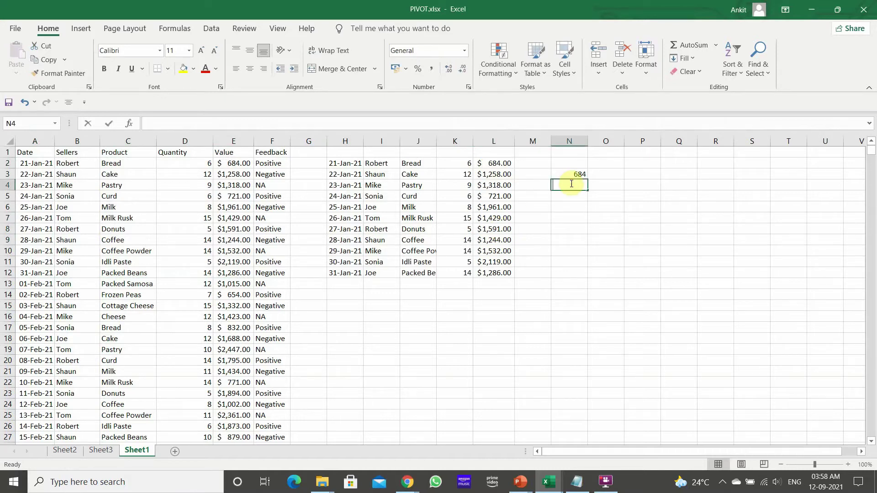
type("1591")
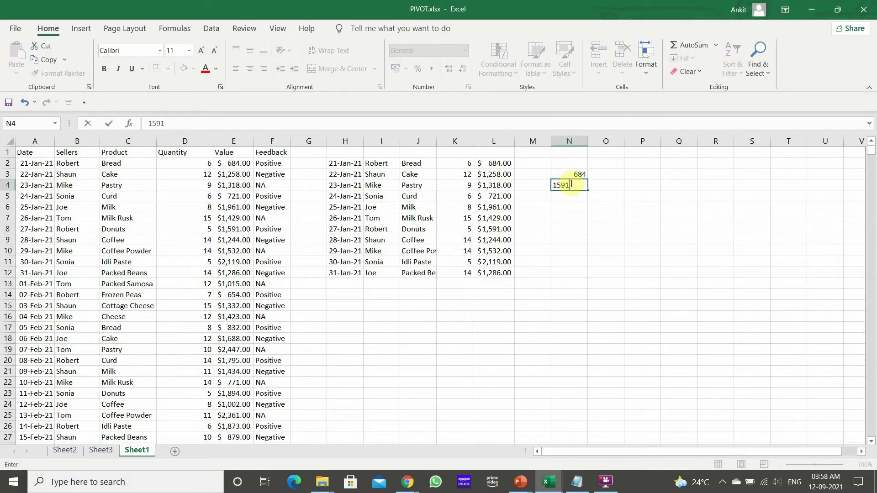
key("Return")
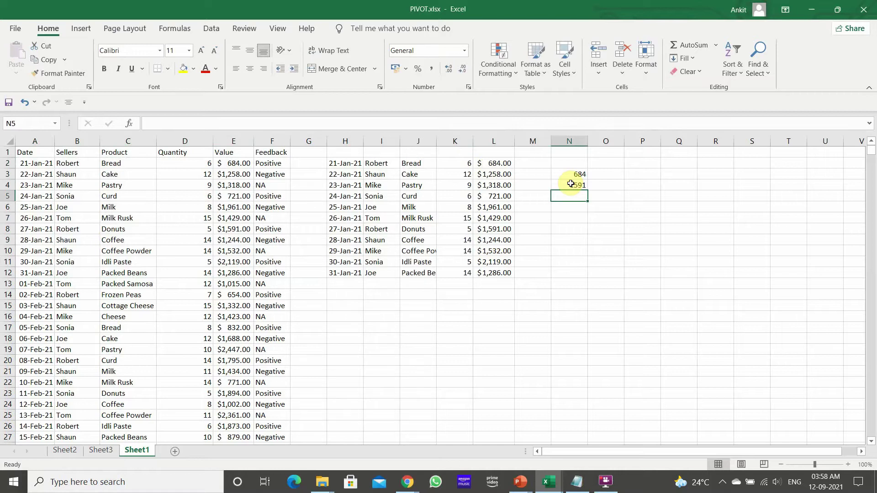
- Clear the contents of columns H through Q
left_click_drag(345, 142, 688, 133)
key("Delete")
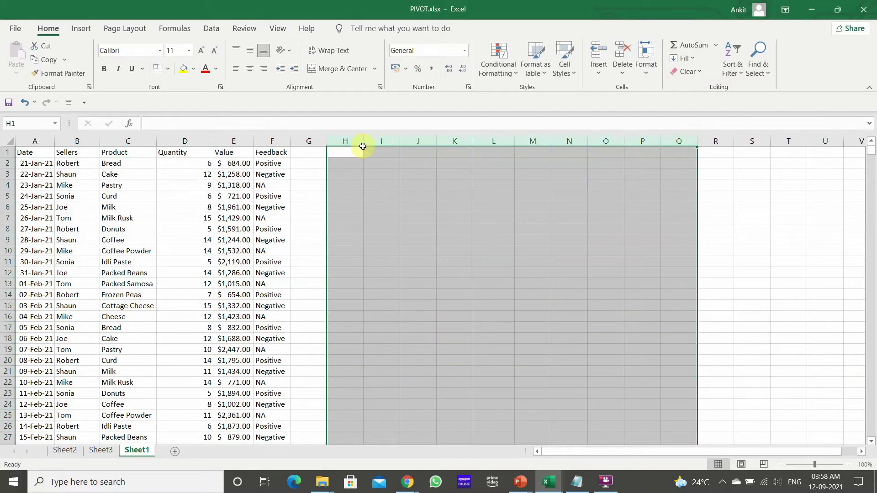
- Select the whole data range A1:F21337 on Sheet1 and start creating a PivotTable from it
left_click(41, 153)
key("ctrl+shift+Down")
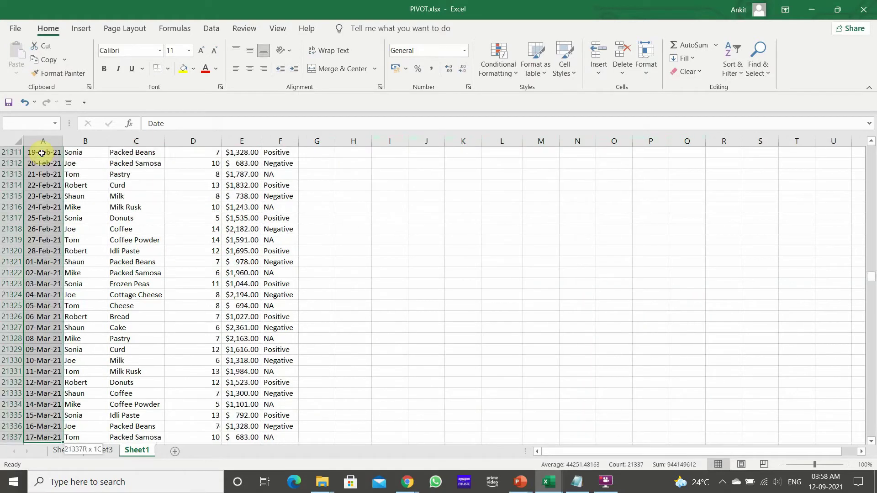
key("ctrl+shift+Right")
left_click(85, 27)
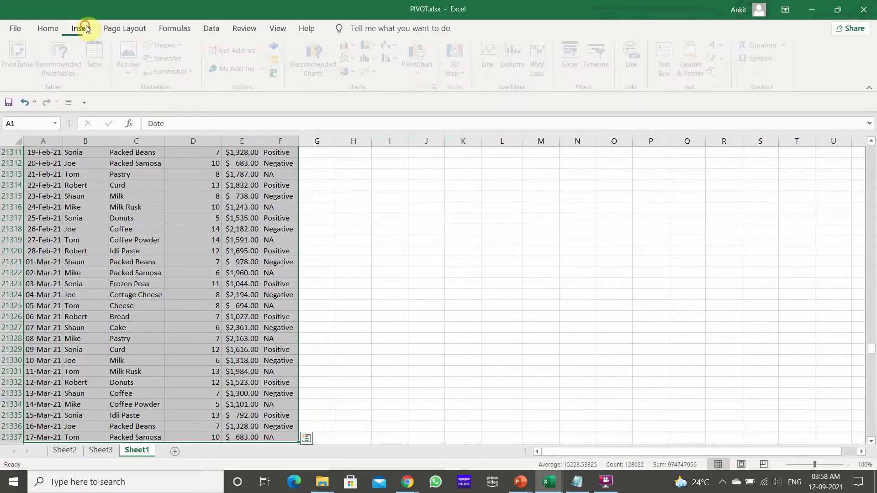
left_click(19, 59)
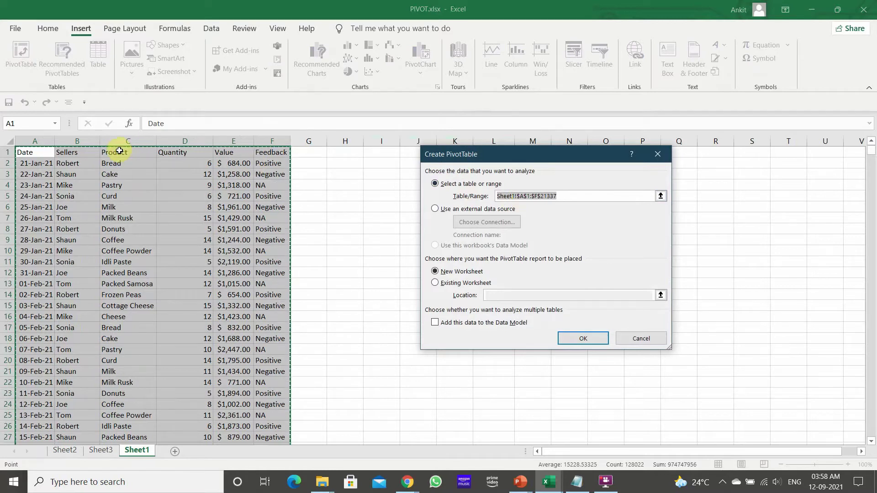
- Try placing the PivotTable on the existing worksheet, choosing Sheet1 cells H2, I2 and R3 in turn as its location
left_click(465, 285)
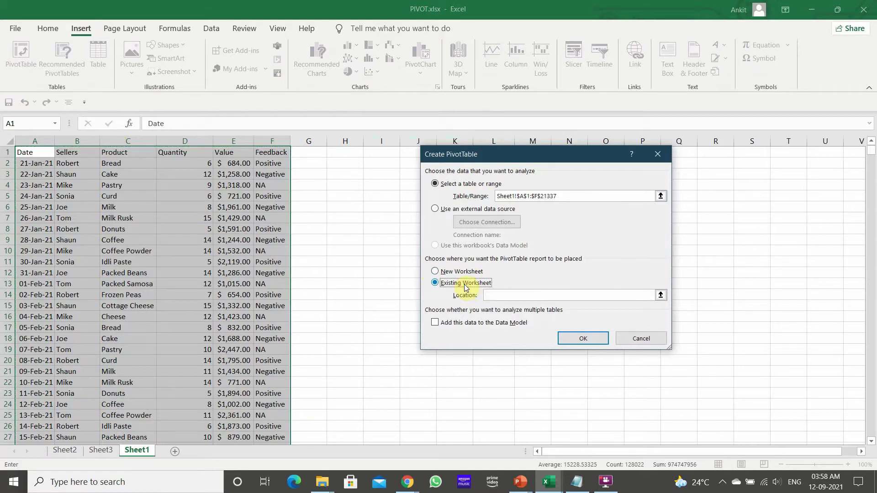
left_click(494, 295)
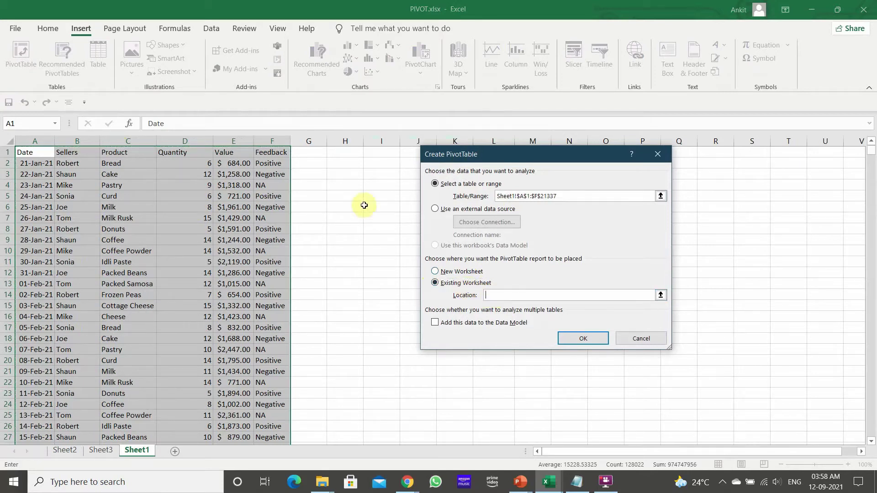
left_click(344, 152)
left_click(349, 167)
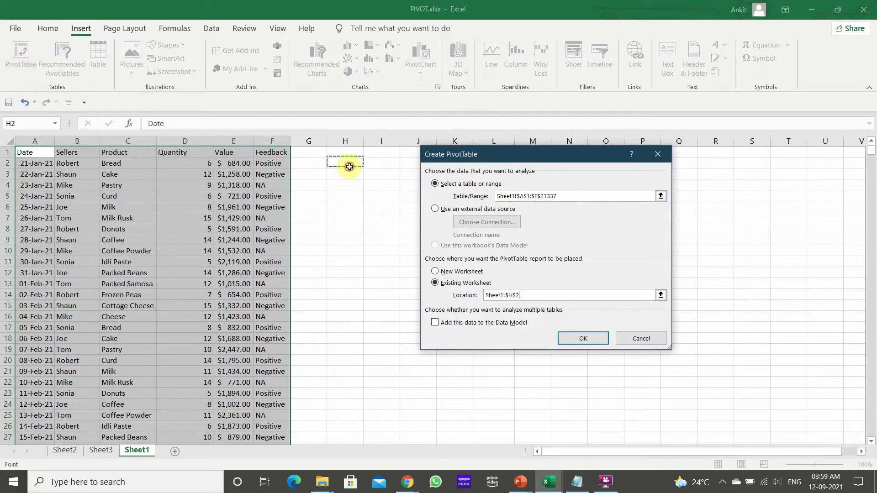
left_click(372, 153)
left_click(377, 173)
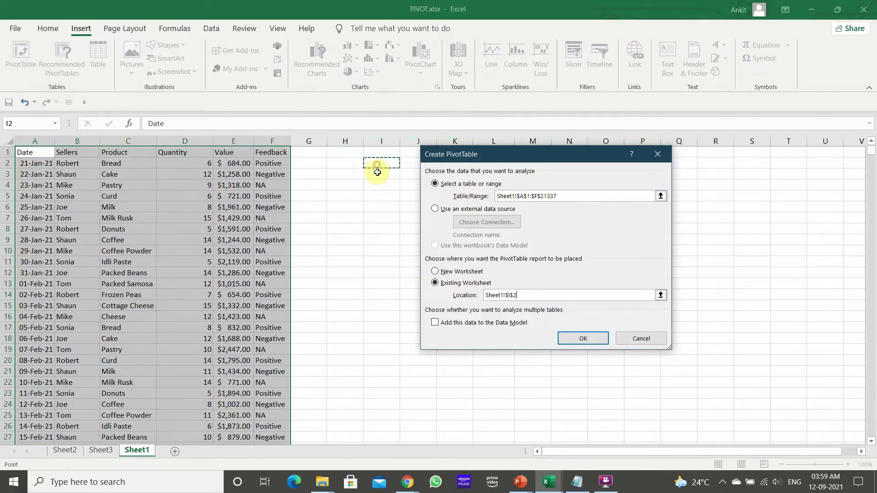
left_click(711, 153)
left_click(714, 172)
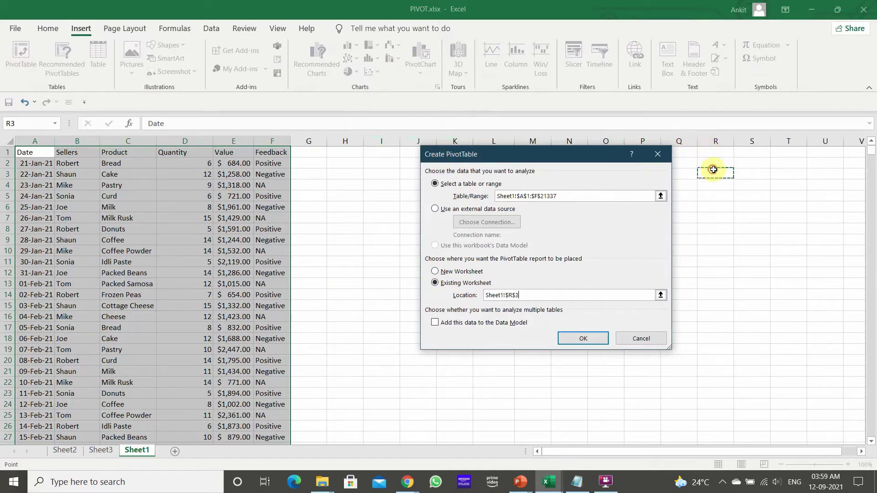
- Set the PivotTable's destination to a new worksheet and create it
left_click(480, 272)
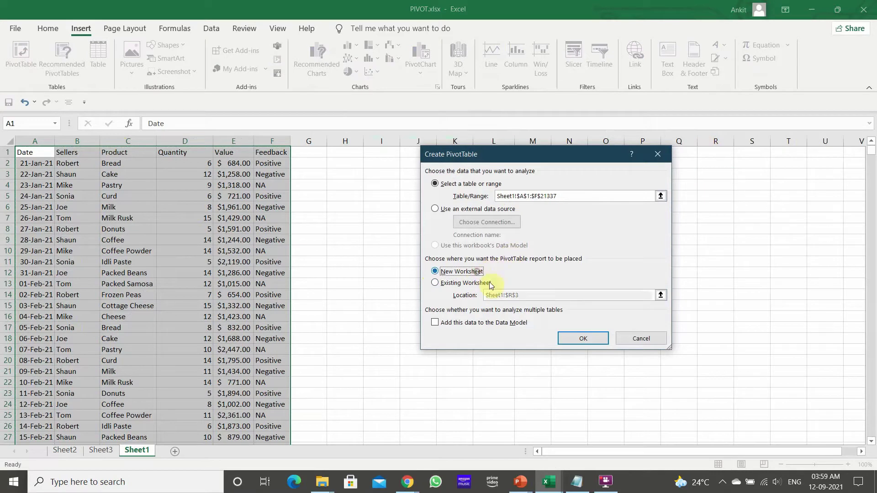
left_click(578, 338)
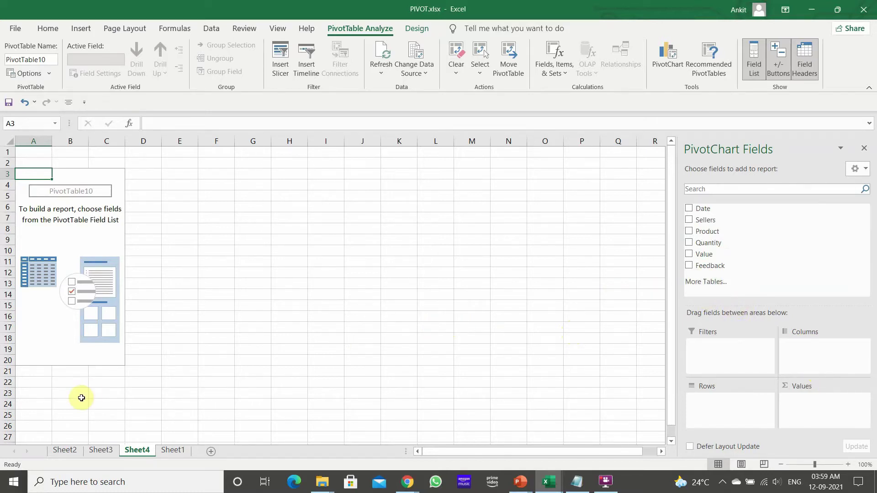
- Return to Sheet1 and clear the Sellers header in cell B1
left_click(173, 450)
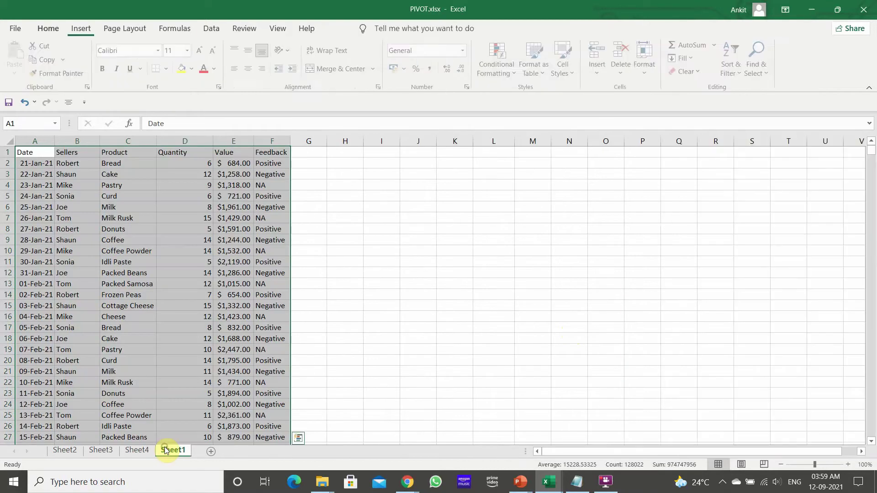
left_click_drag(27, 153, 123, 152)
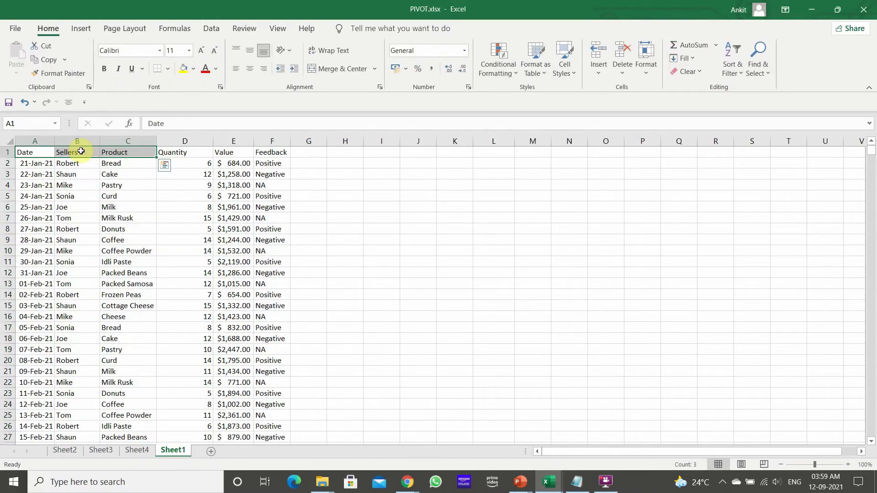
left_click(81, 152)
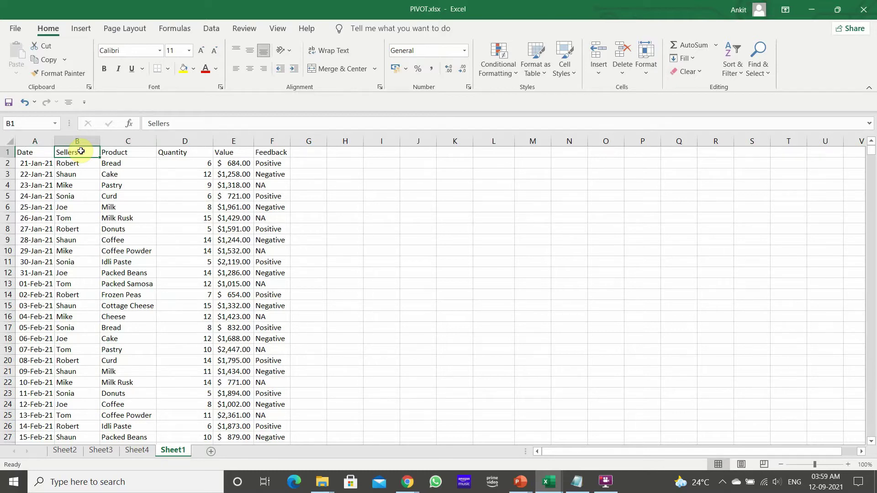
key("Delete")
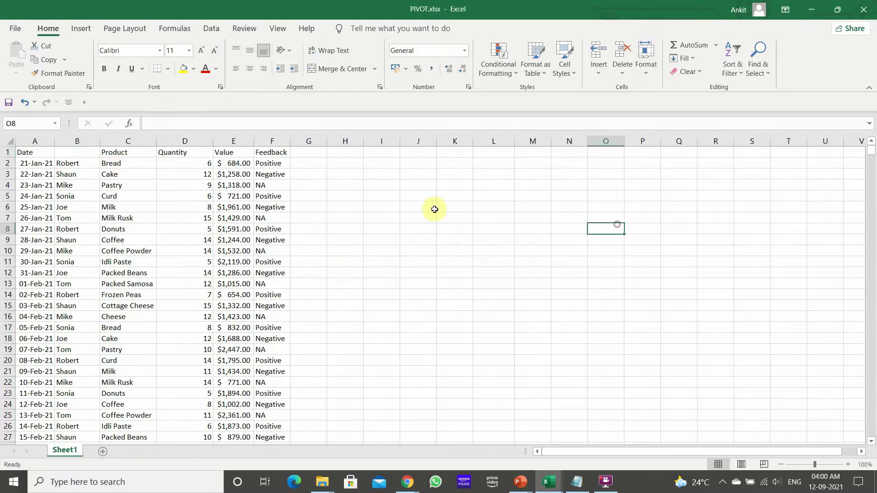
- Try to create a PivotTable on a new worksheet from A1:F21337 with the B1 header blank, and close the dialog
left_click(23, 152)
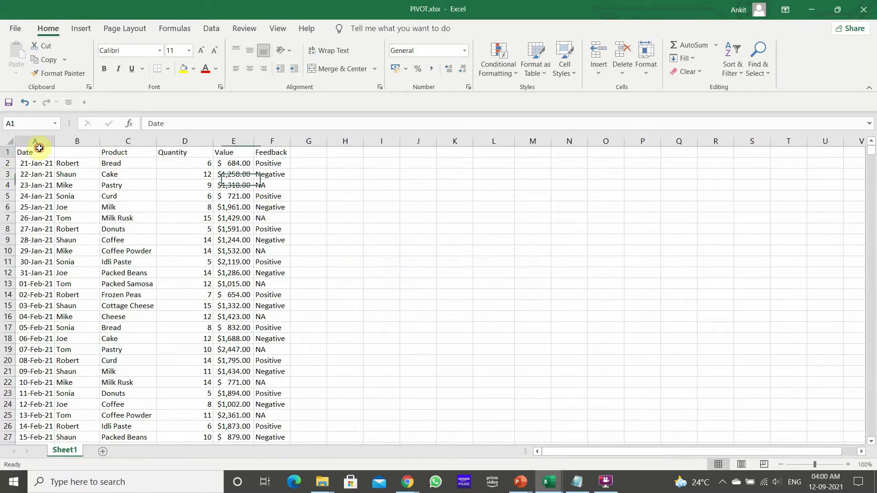
key("ctrl+shift+Down")
key("ctrl+shift+Right")
key("ctrl+shift+Right")
key("ctrl+shift+Right")
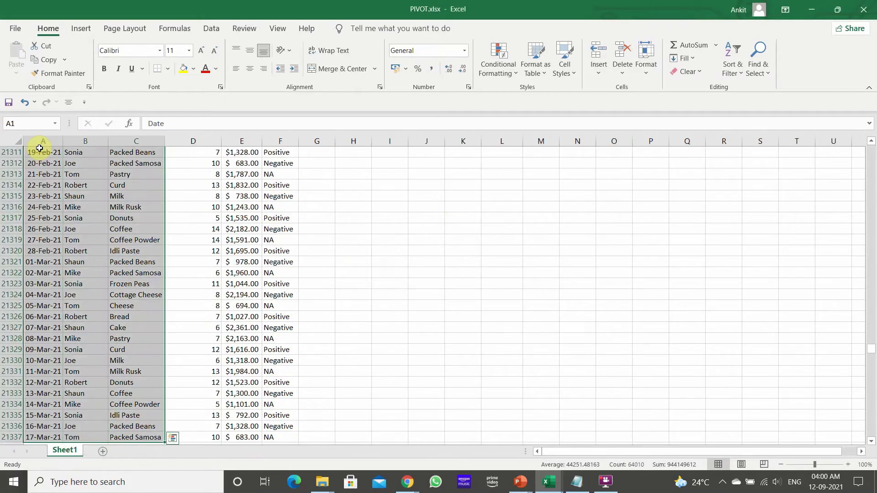
key("ctrl+shift+Left")
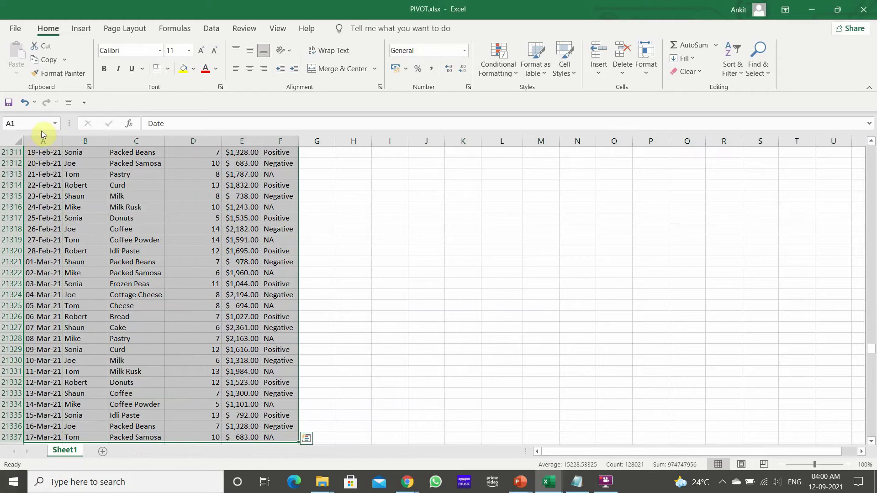
left_click(89, 29)
left_click(19, 54)
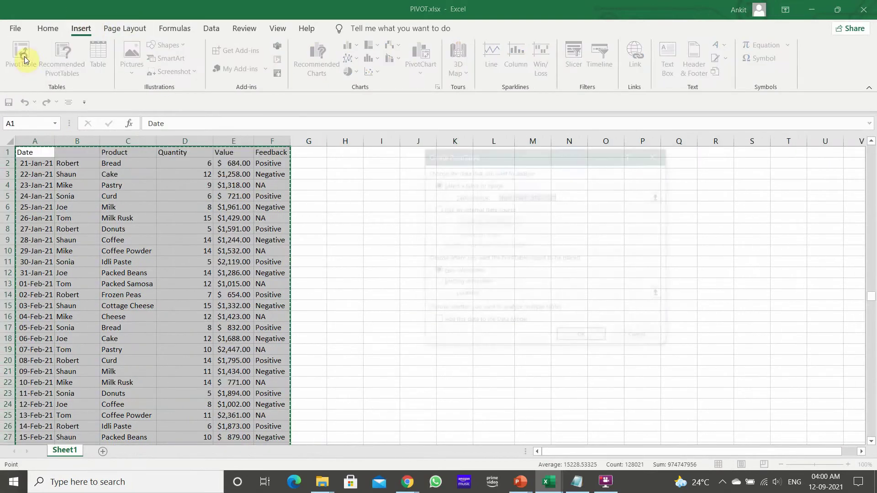
left_click(593, 339)
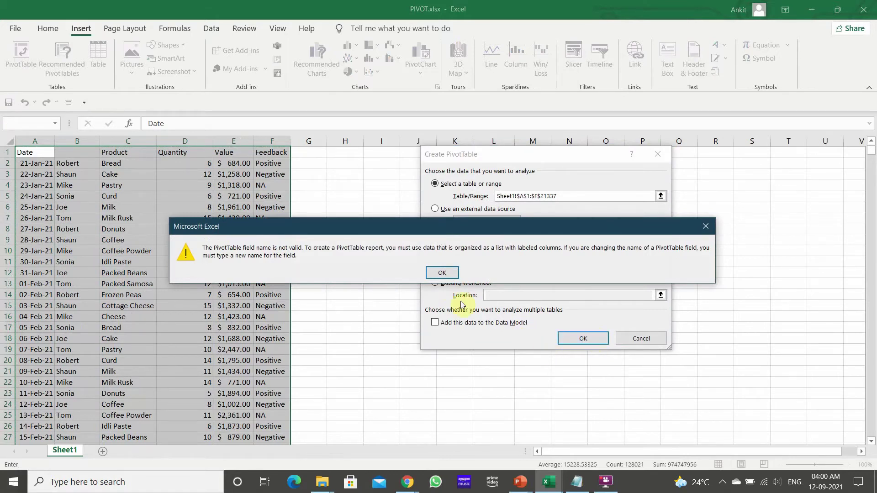
left_click(442, 272)
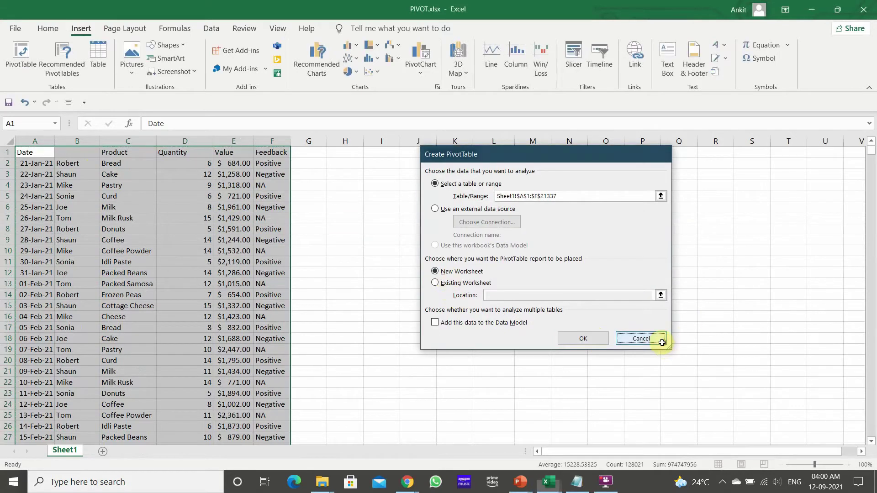
left_click(660, 338)
- Restore the missing column header by entering Sellers in cell B1 of Sheet1
left_click(67, 152)
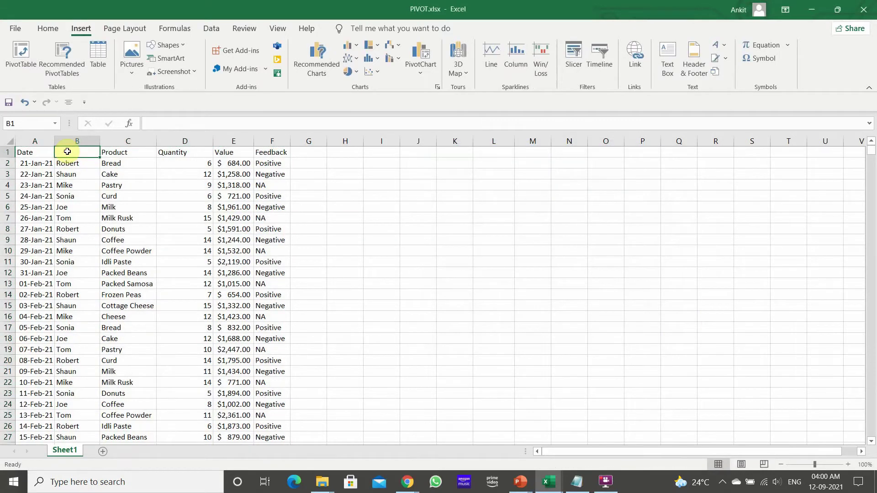
type("Sellers")
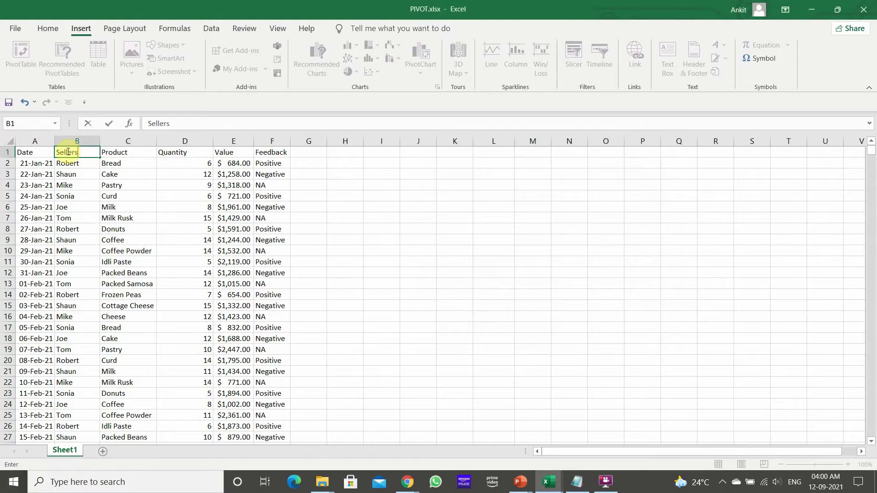
left_click(452, 281)
- Create a PivotTable from the full data range A1:F21337 of Sheet1 on a new worksheet
left_click(32, 153)
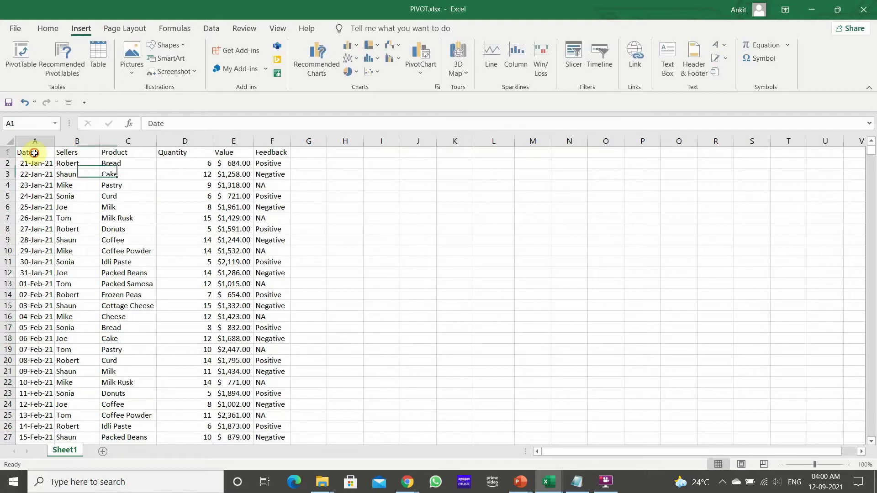
key("ctrl+shift+Down")
key("ctrl+shift+Right")
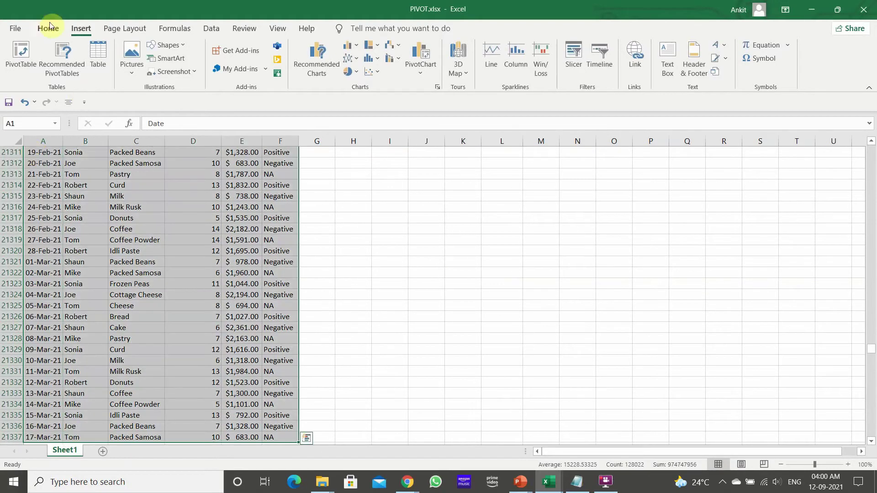
left_click(40, 51)
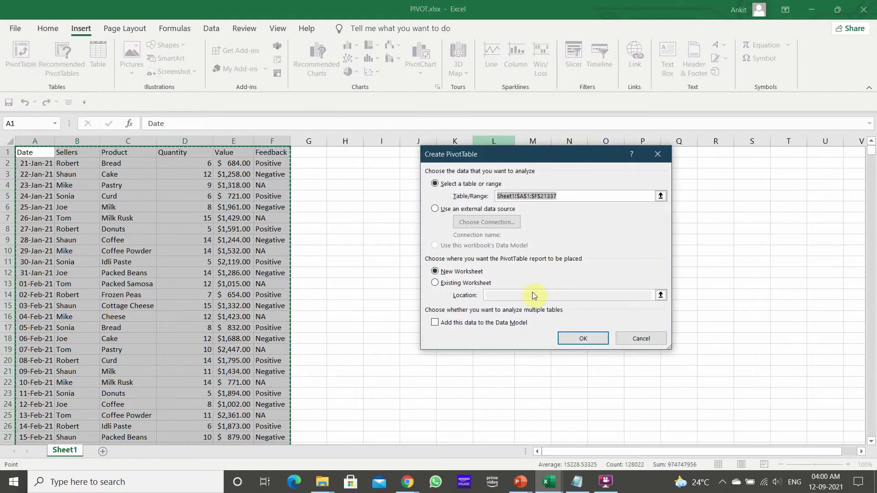
left_click(583, 338)
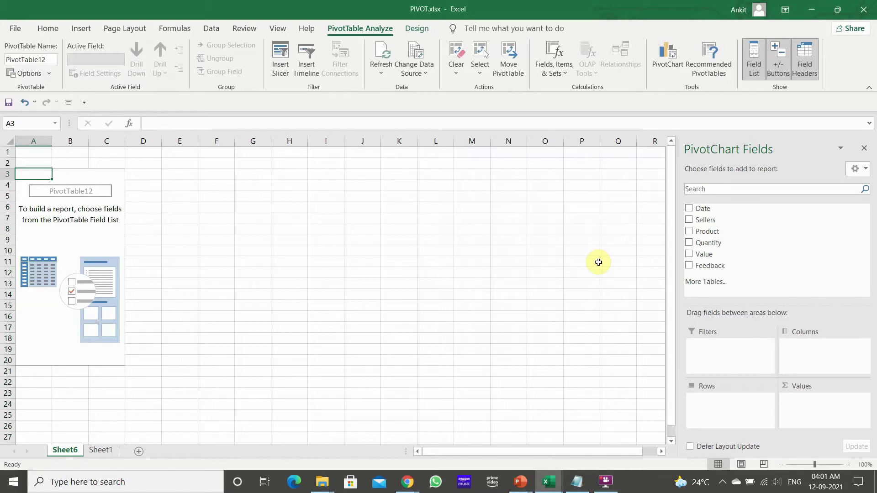
- Lay out the PivotTable with Date as the report filter, Sellers as rows and the sum of Value as values
left_click_drag(707, 210, 725, 343)
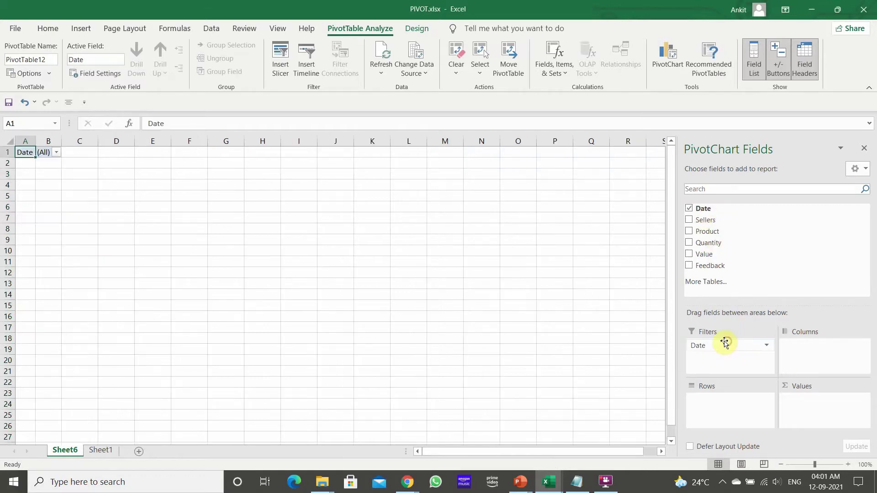
double_click(36, 138)
double_click(59, 139)
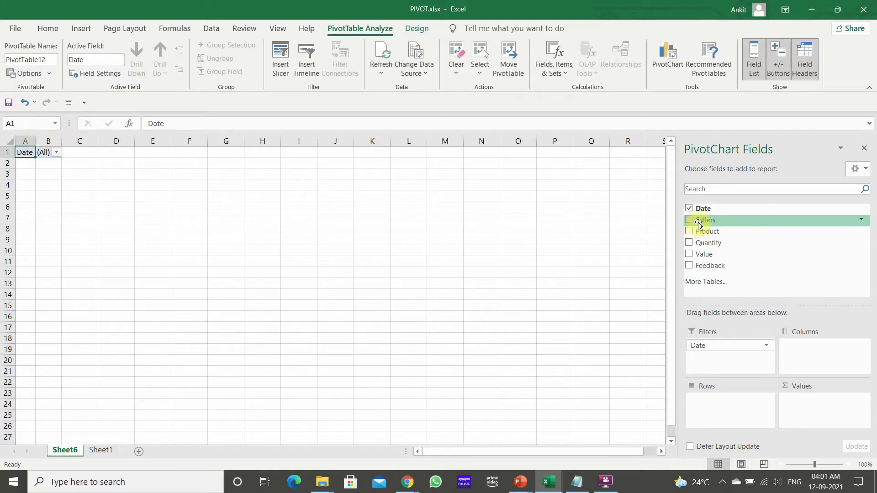
left_click_drag(698, 221, 729, 410)
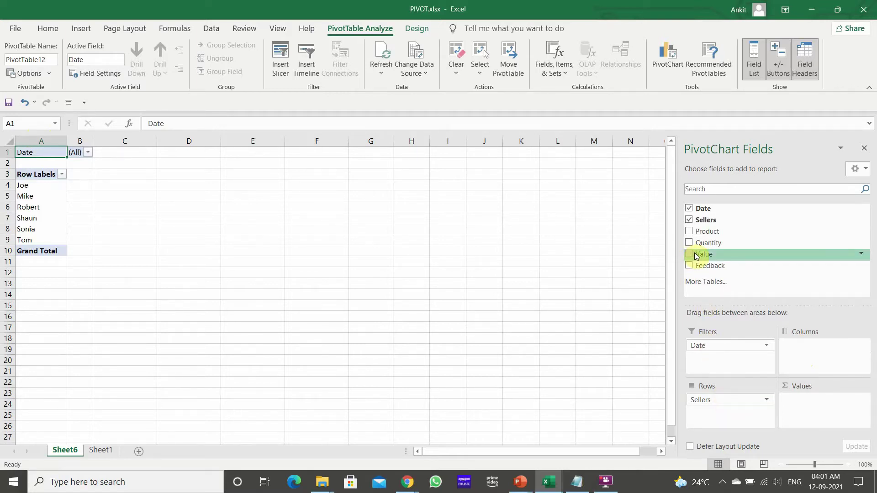
left_click_drag(696, 256, 807, 416)
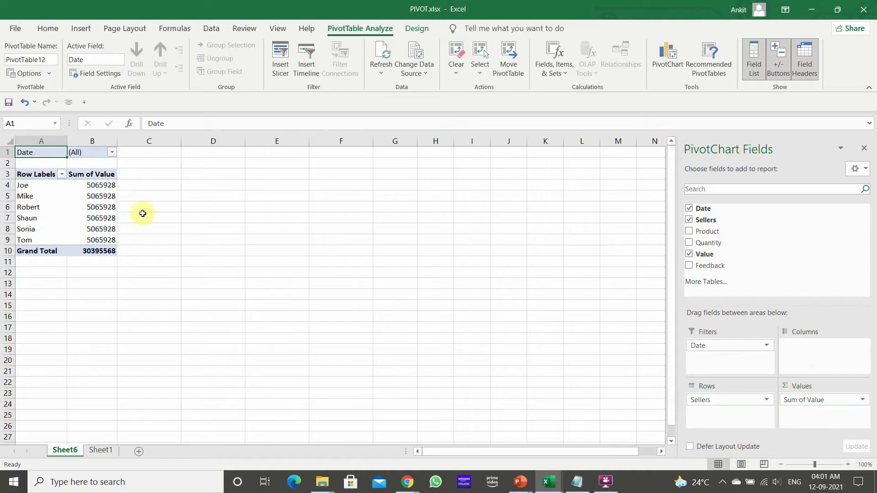
- Filter the PivotTable's Date field to the seven dates from 21-Jan-21 to 27-Jan-21, allowing multiple items
left_click(112, 152)
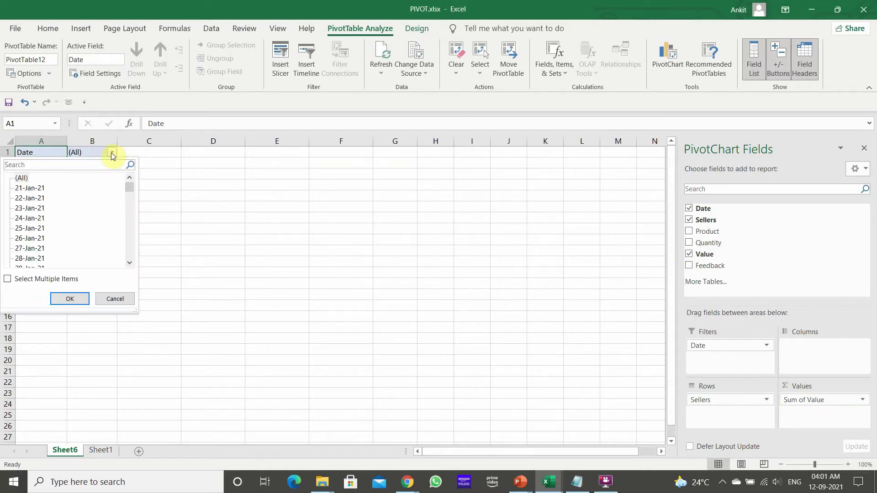
left_click(196, 172)
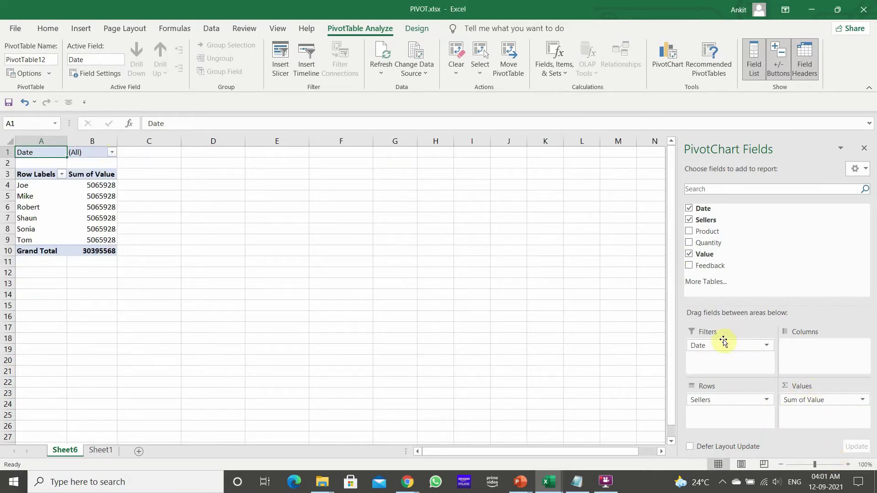
left_click(112, 152)
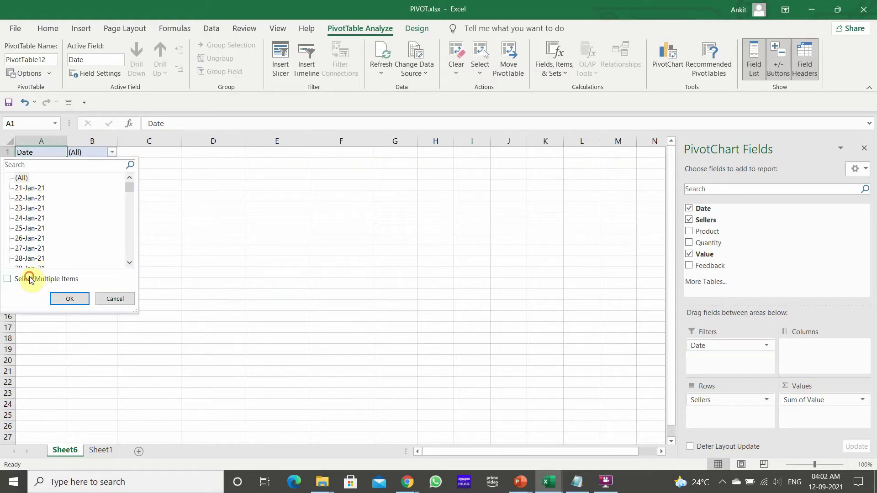
left_click(8, 279)
left_click(18, 178)
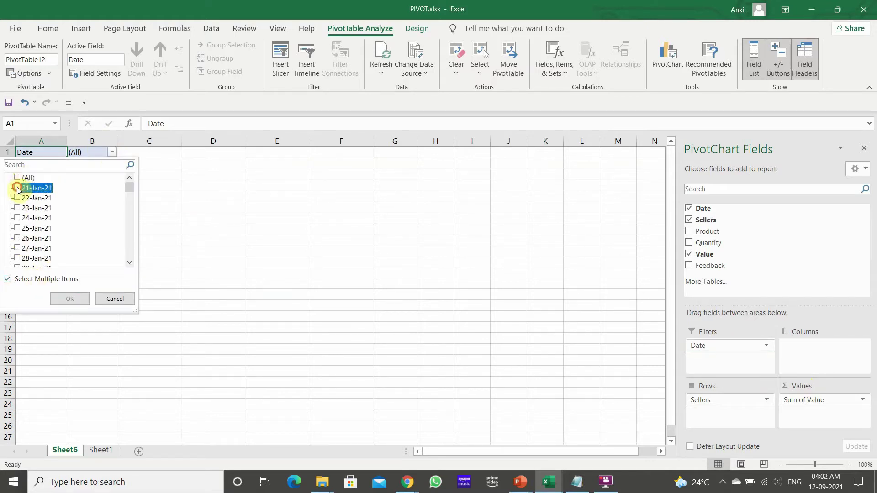
left_click(21, 189)
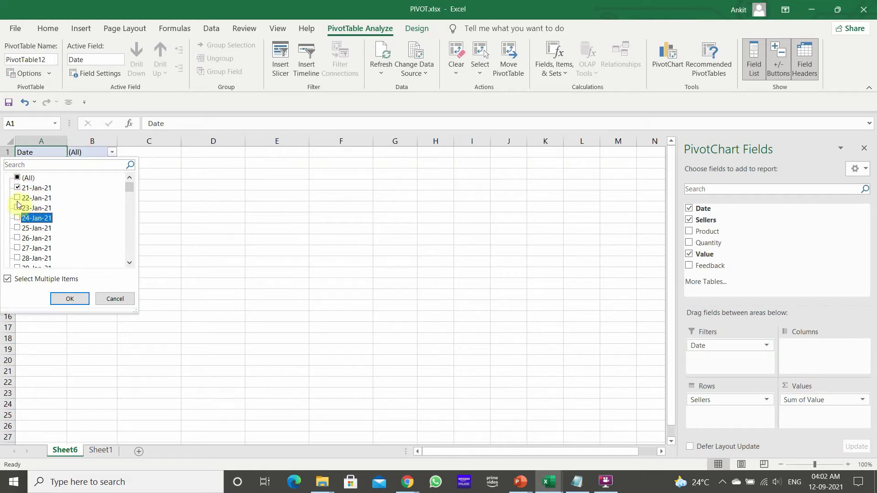
left_click(18, 197)
left_click(17, 208)
left_click(18, 228)
left_click(17, 238)
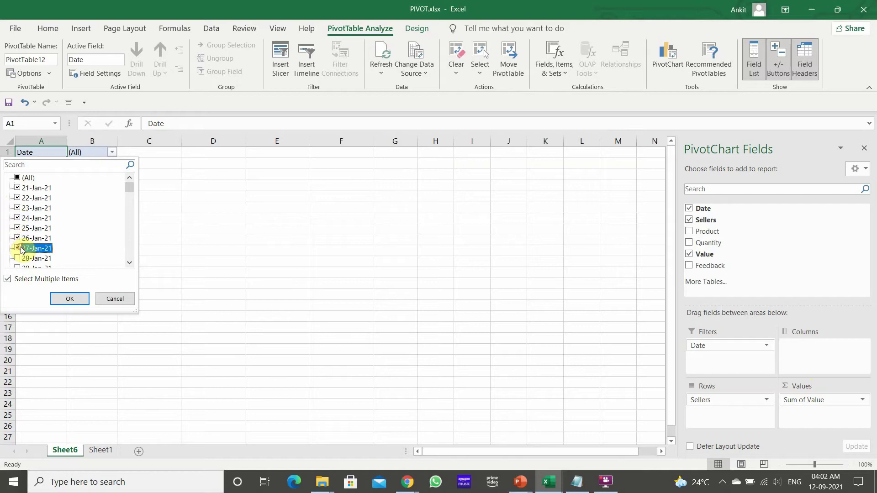
left_click(18, 248)
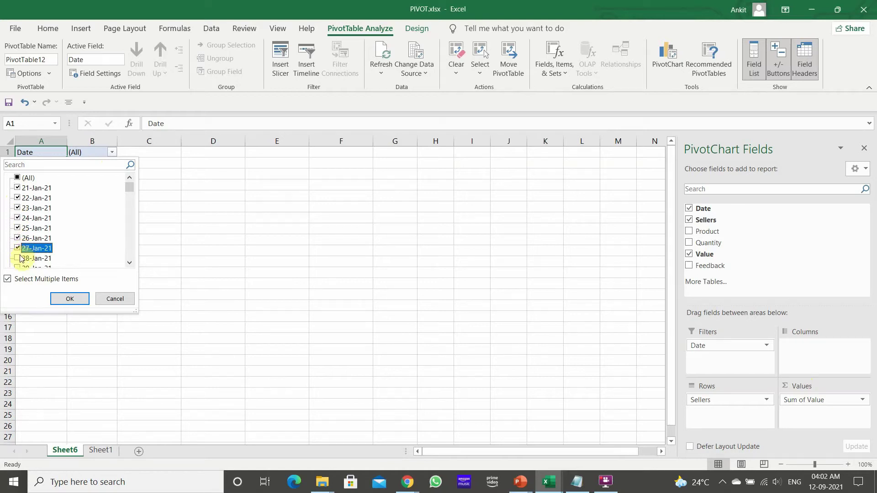
left_click(68, 300)
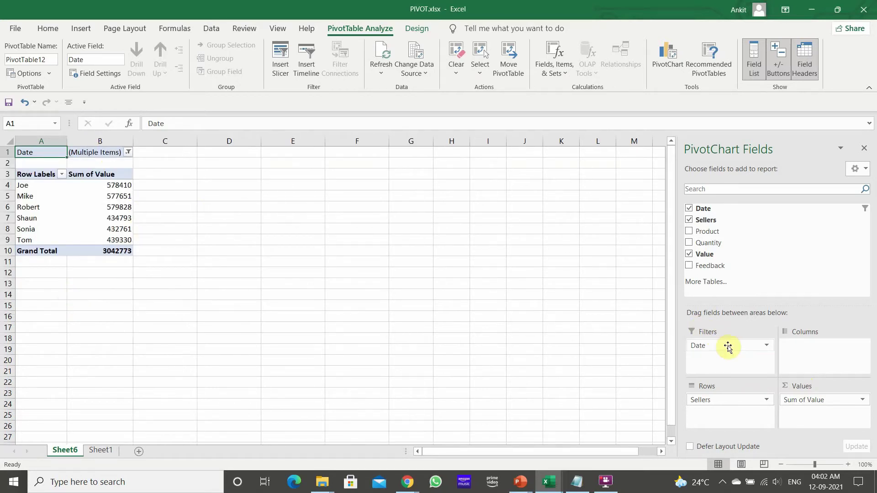
- Move the Date field from the PivotTable's filters to its columns and ungroup the months into individual dates
left_click_drag(727, 347, 728, 258)
left_click_drag(703, 209, 808, 348)
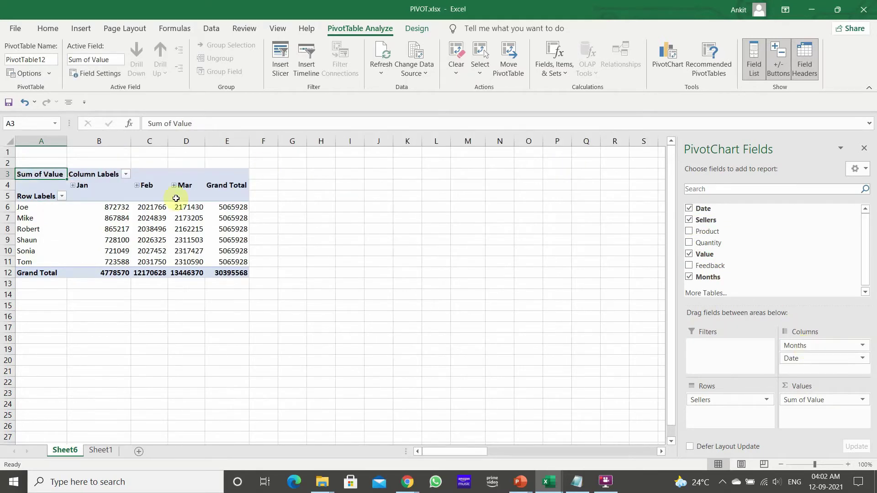
left_click(104, 187)
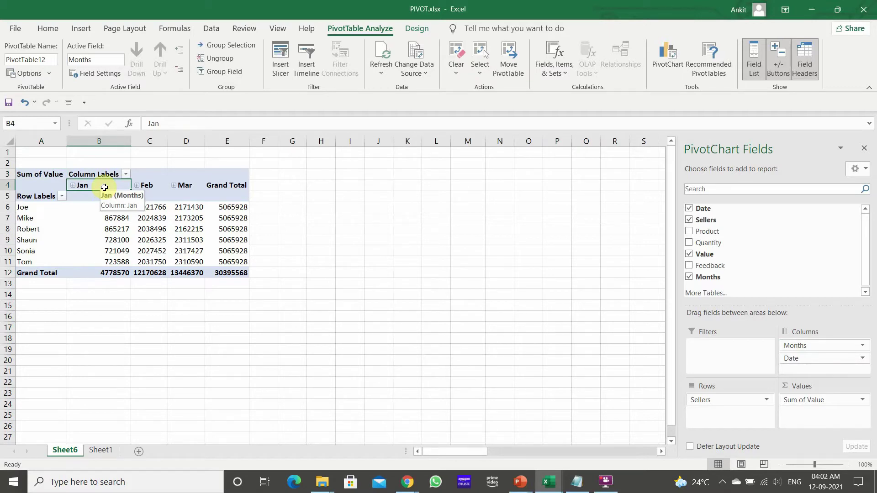
right_click(104, 187)
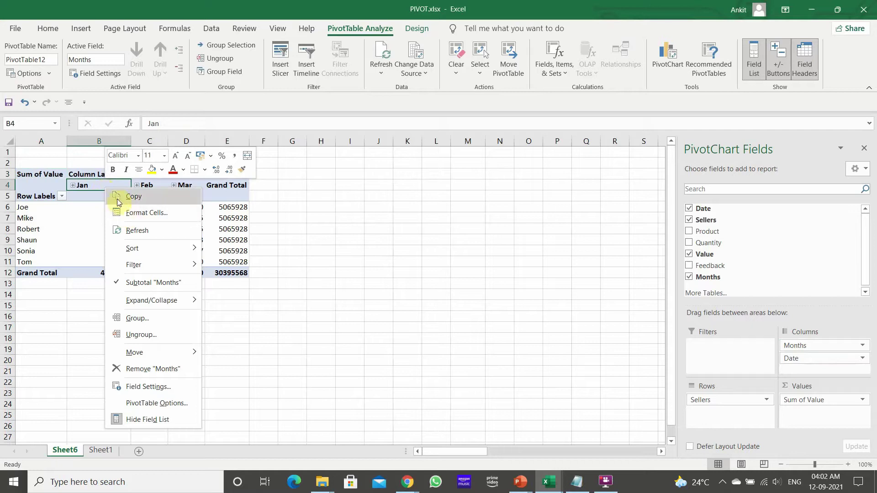
left_click(154, 335)
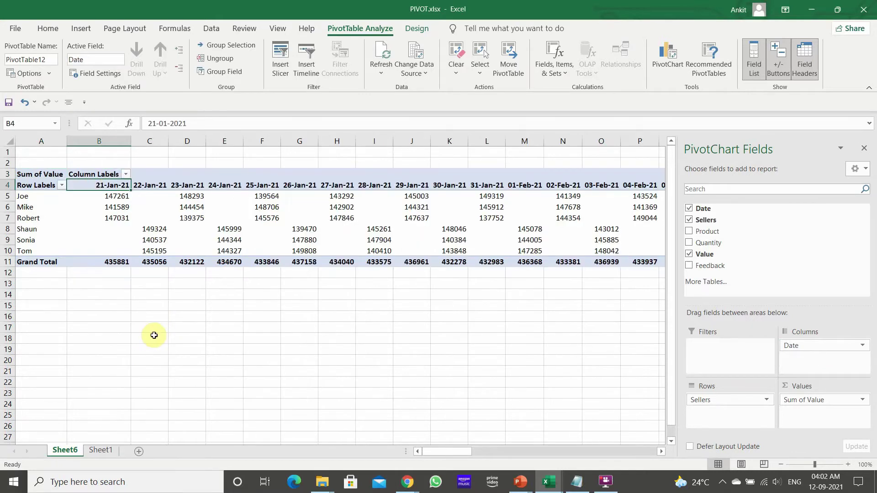
- Group the PivotTable's column dates by Months and format the monthly values and grand totals as dollar Accounting amounts
right_click(103, 185)
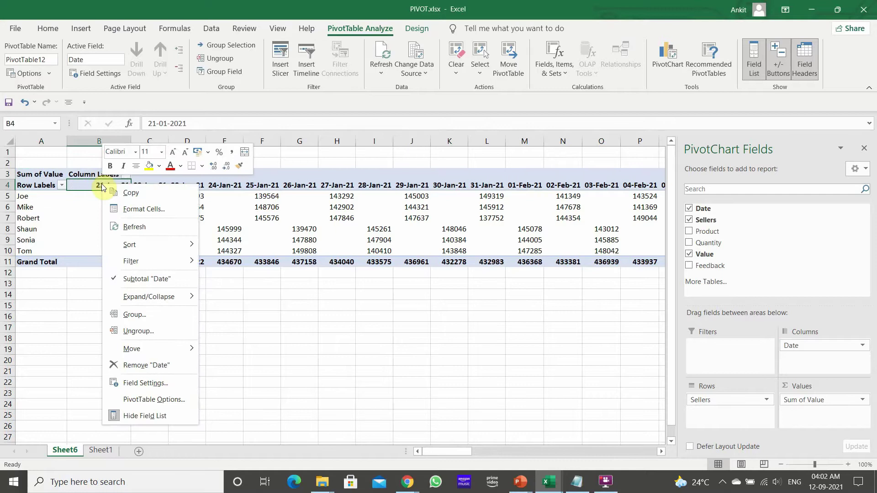
left_click(152, 316)
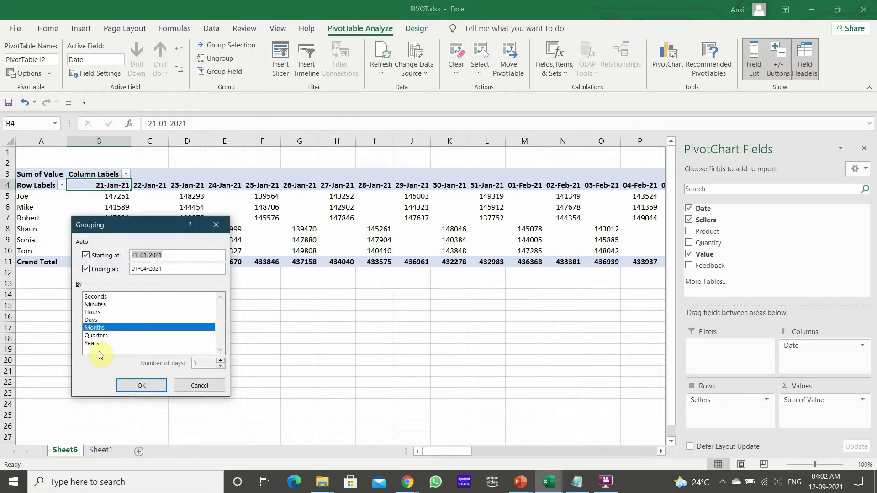
left_click(150, 387)
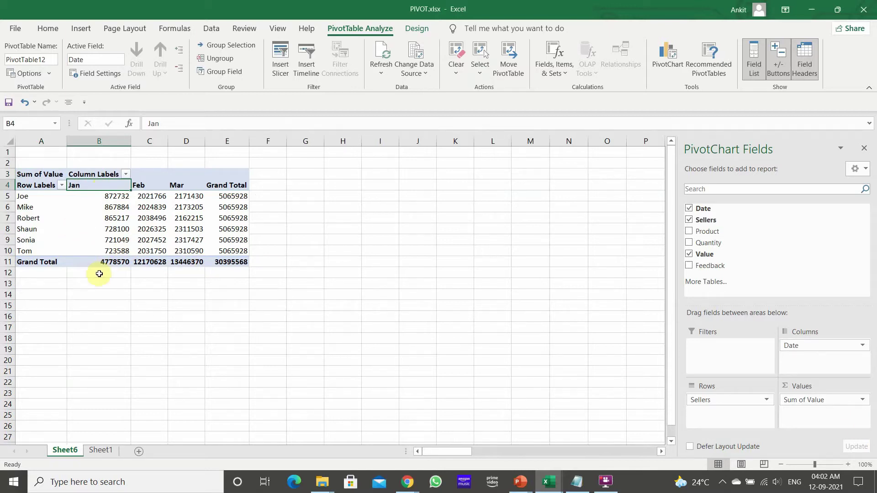
left_click_drag(114, 196, 219, 263)
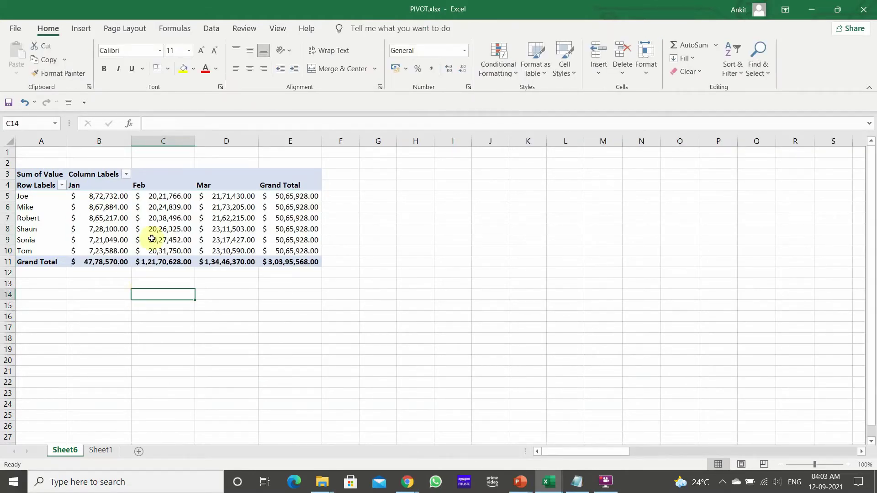
- Remove Date from the PivotTable and rearrange it with Product as rows and Sellers as columns
left_click(158, 217)
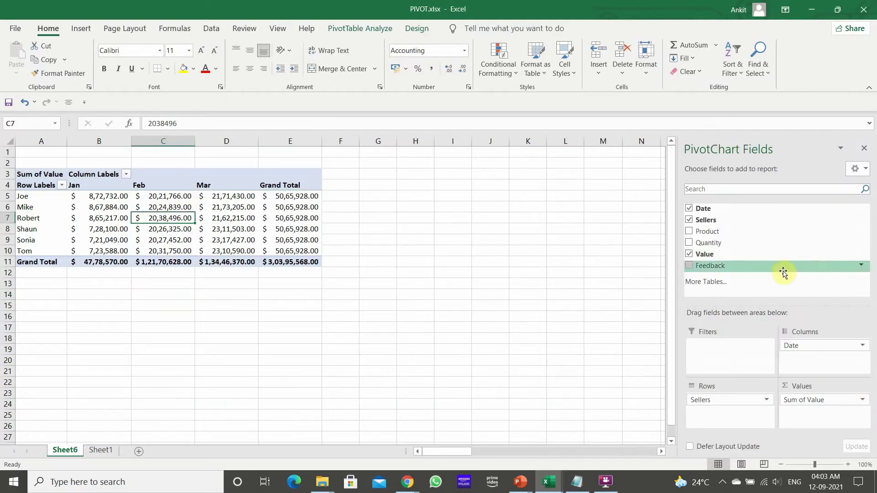
left_click(803, 348)
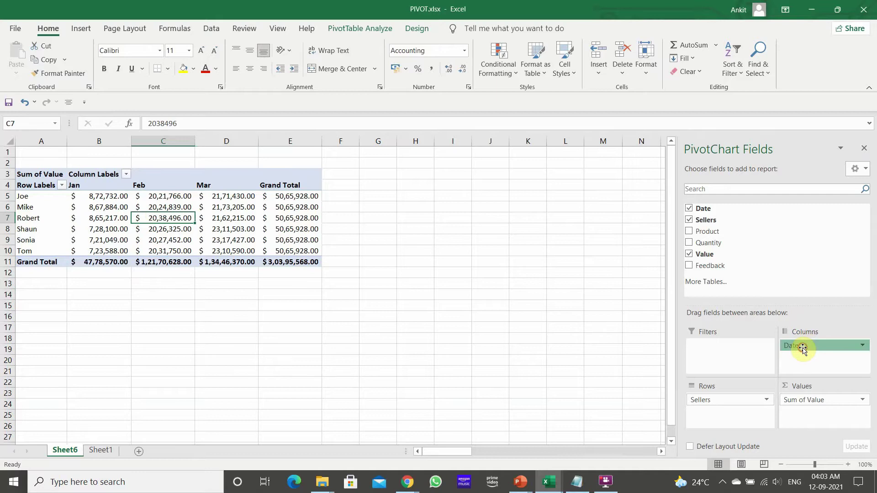
left_click_drag(802, 348, 777, 254)
left_click_drag(705, 222, 800, 358)
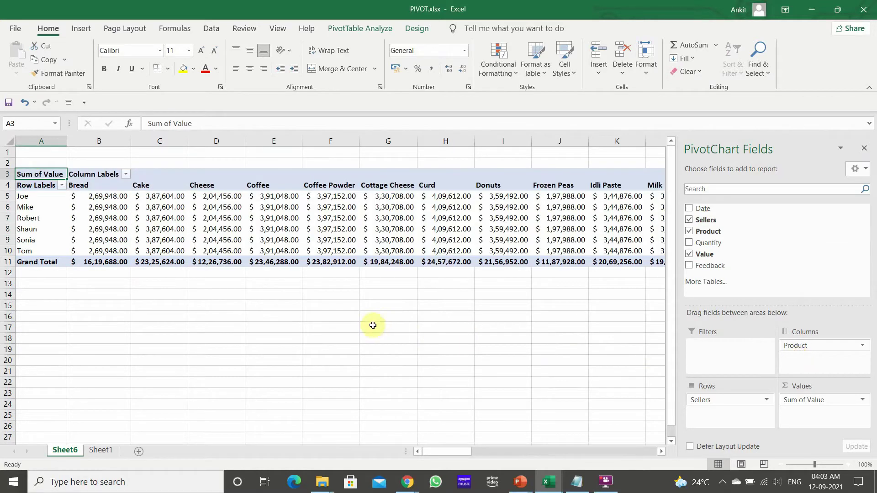
left_click_drag(754, 398, 733, 416)
- Sort the products in the PivotTable by their Grand Total values from largest to smallest
right_click(467, 197)
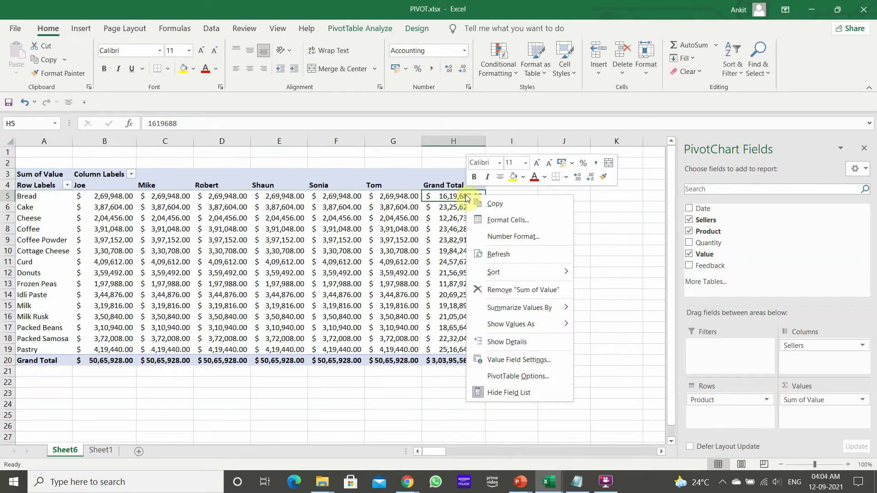
mouse_move(496, 272)
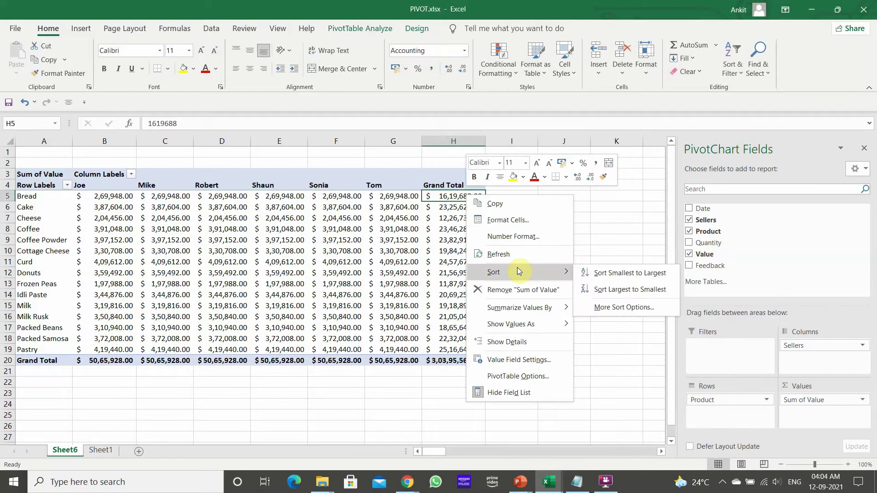
left_click(608, 285)
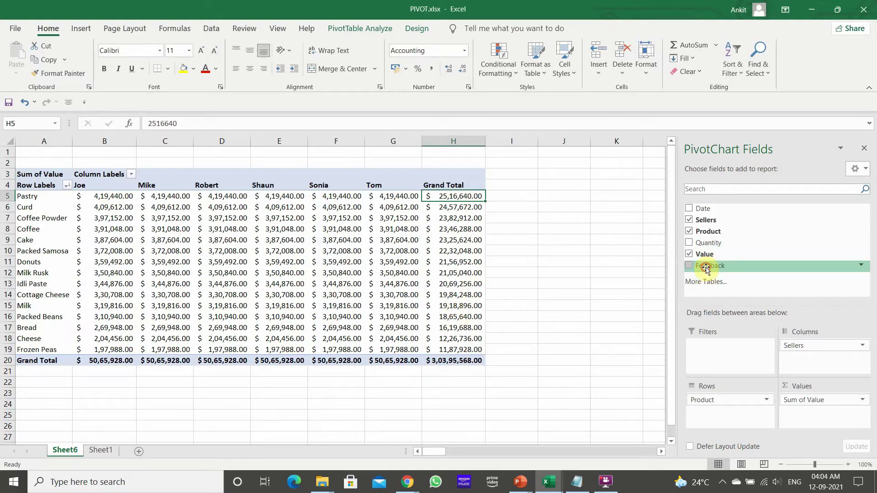
- Add Feedback as the PivotTable's report filter and restrict it to Positive
left_click_drag(706, 269, 726, 348)
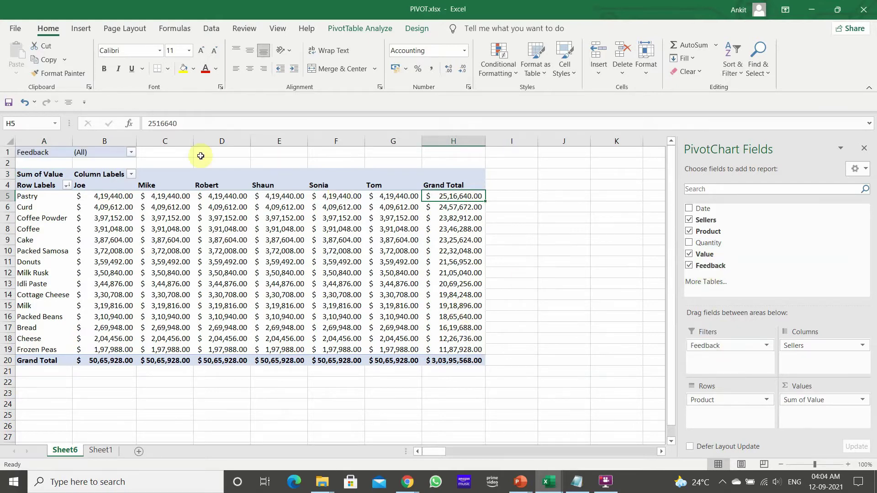
left_click(131, 152)
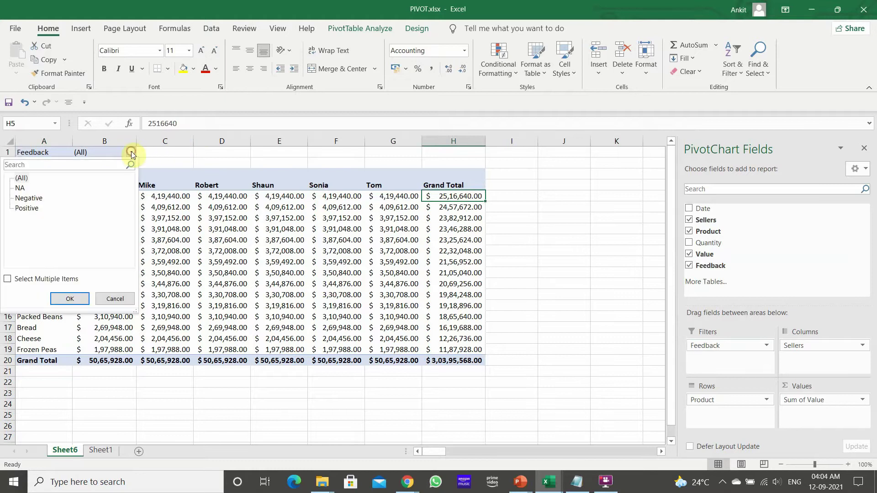
left_click(36, 209)
left_click(69, 298)
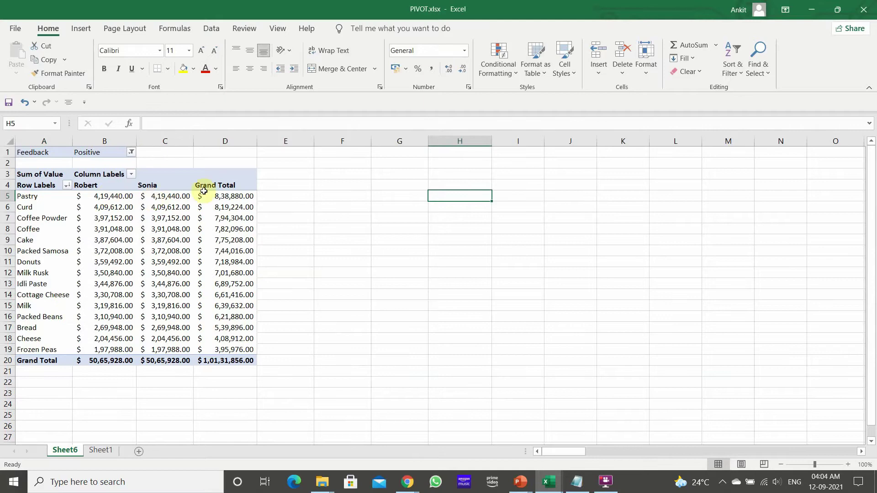
- Change the PivotTable's Feedback report filter to show only Negative
left_click(129, 153)
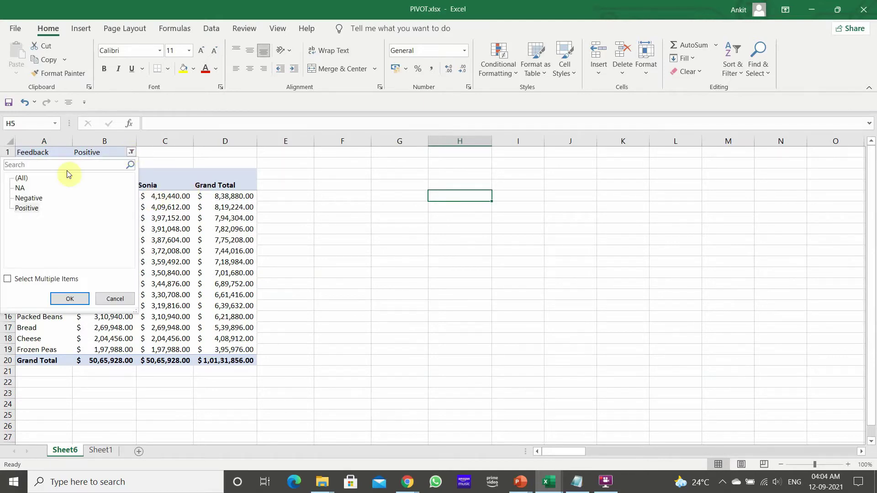
left_click(29, 198)
left_click(68, 299)
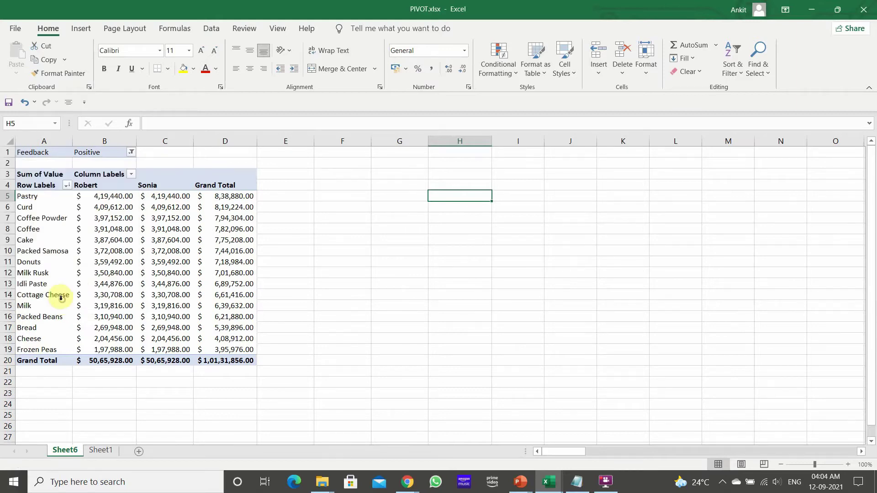
left_click(131, 152)
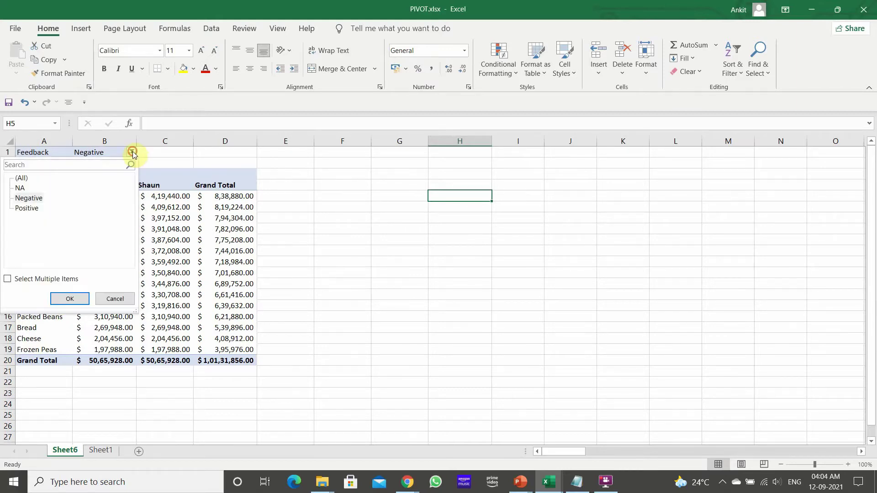
left_click(7, 278)
left_click(69, 298)
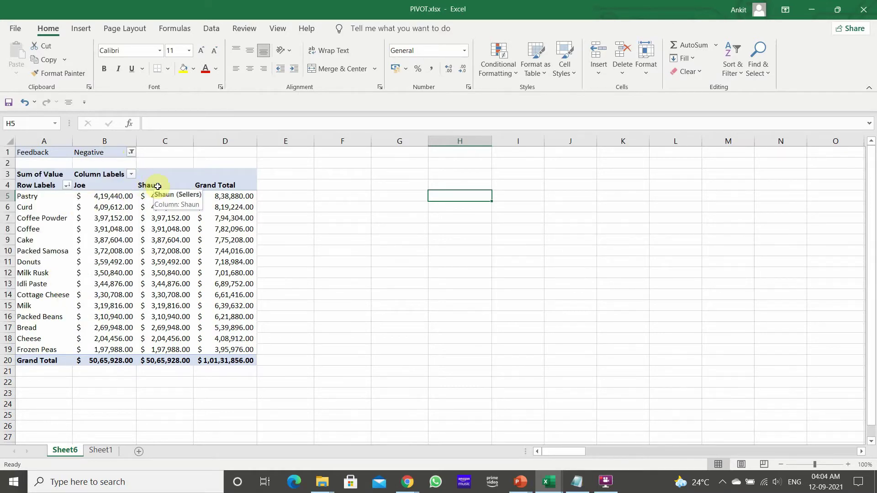
- Remove Sellers from the PivotTable's columns and Feedback from its report filter
left_click(163, 240)
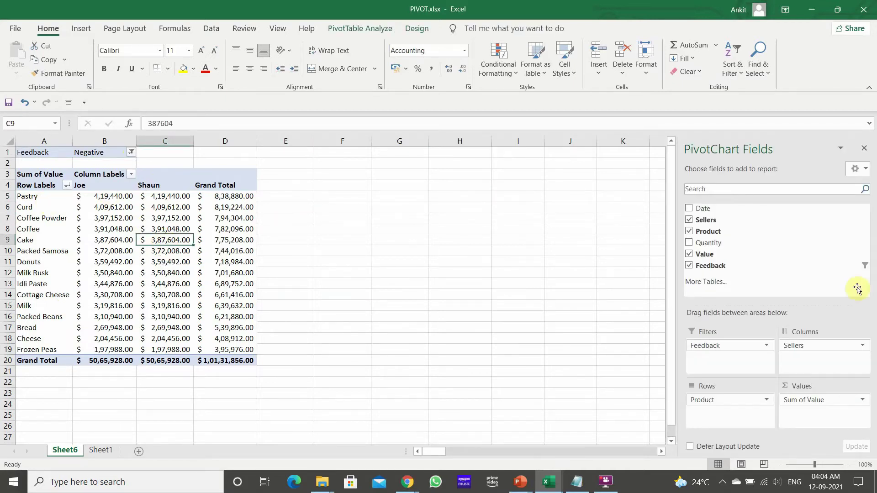
left_click_drag(826, 346, 793, 265)
left_click_drag(708, 346, 720, 268)
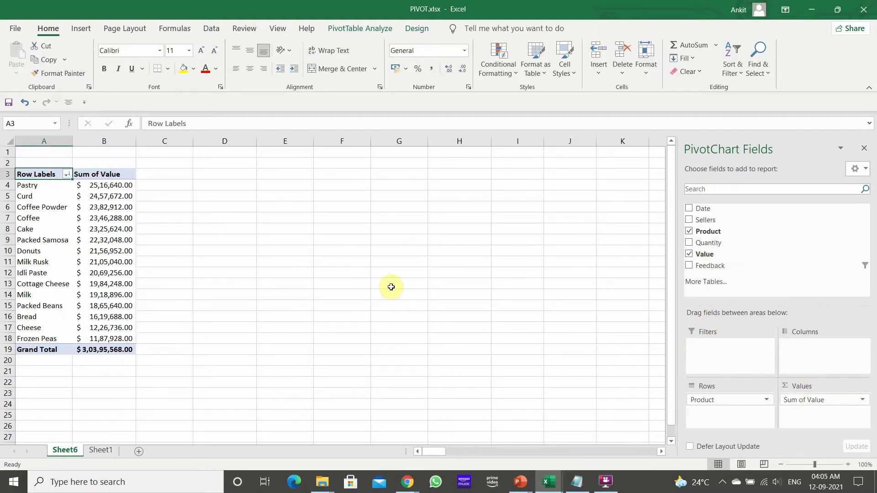
- Insert a clustered column PivotChart from the product totals in A3:B19
left_click_drag(38, 177, 117, 347)
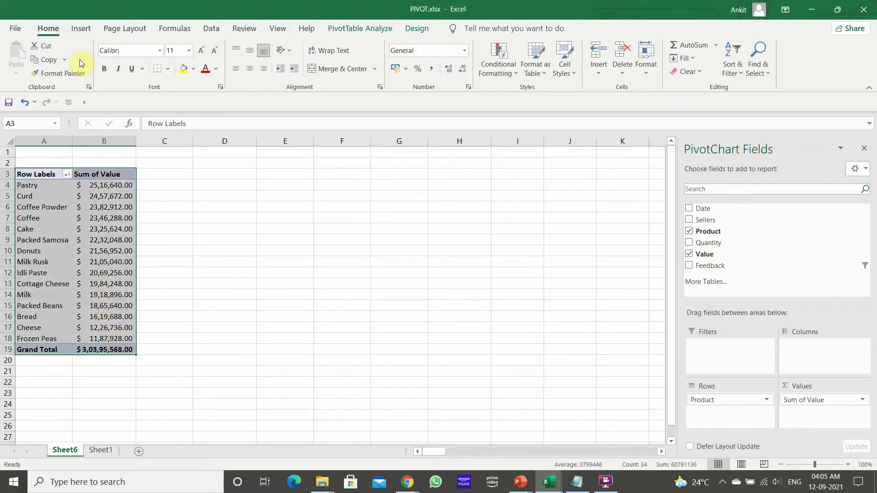
left_click(82, 31)
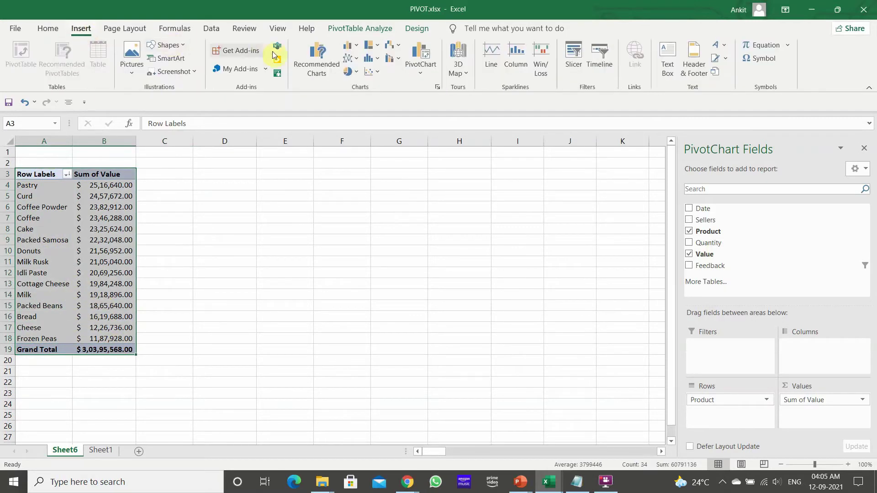
left_click(356, 47)
left_click(359, 84)
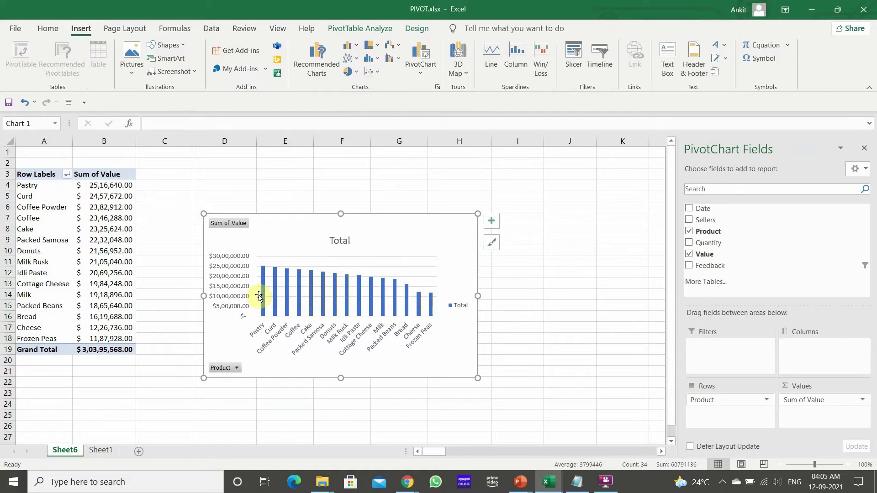
left_click(521, 251)
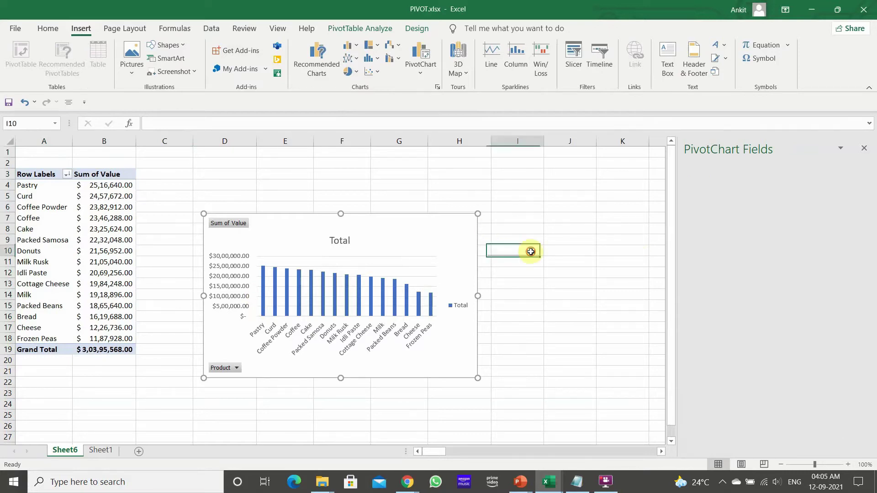
- Switch to the Excel Exercise.xlsx workbook and open its Pivot sheet at the start of the order data and exercise list
key("alt+Tab")
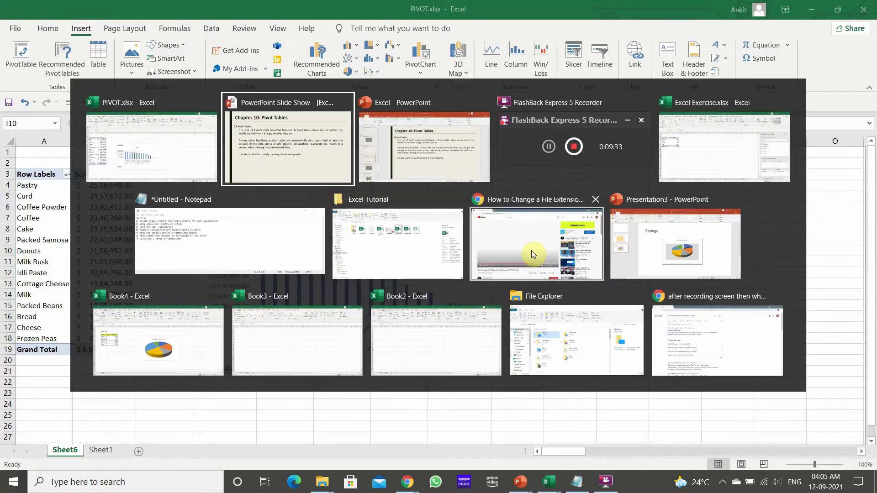
key("Tab")
key("Tab")
key("Tab")
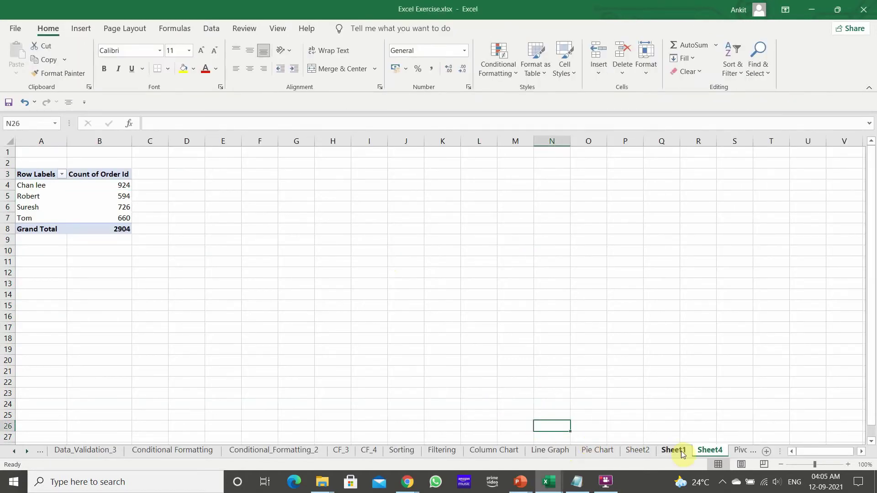
left_click(740, 450)
left_click(563, 341)
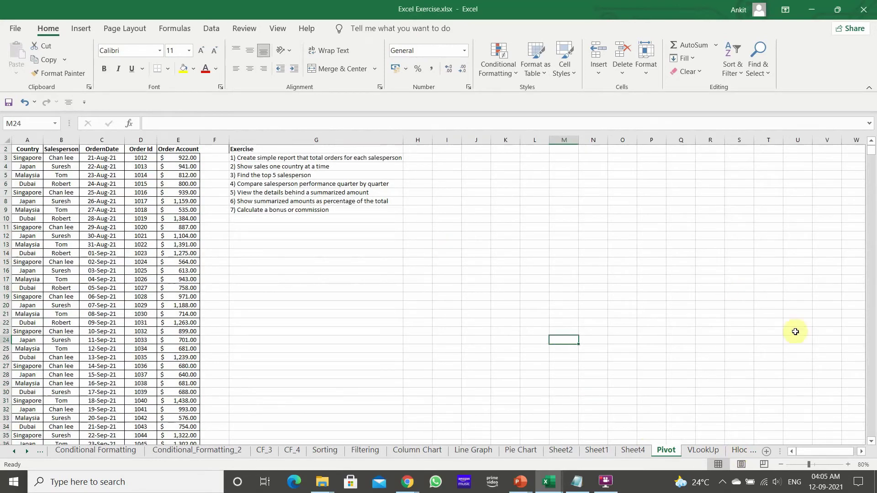
left_click(850, 465)
left_click(850, 465)
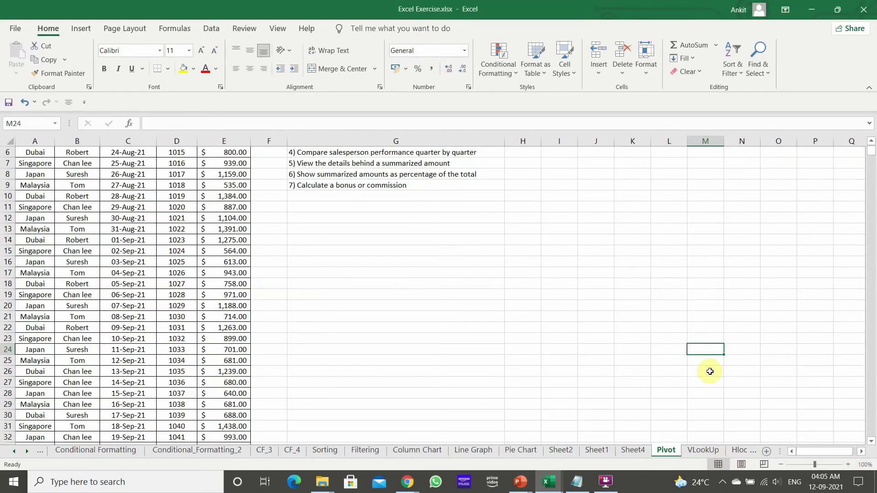
scroll(706, 361, "up", 2)
left_click(518, 274)
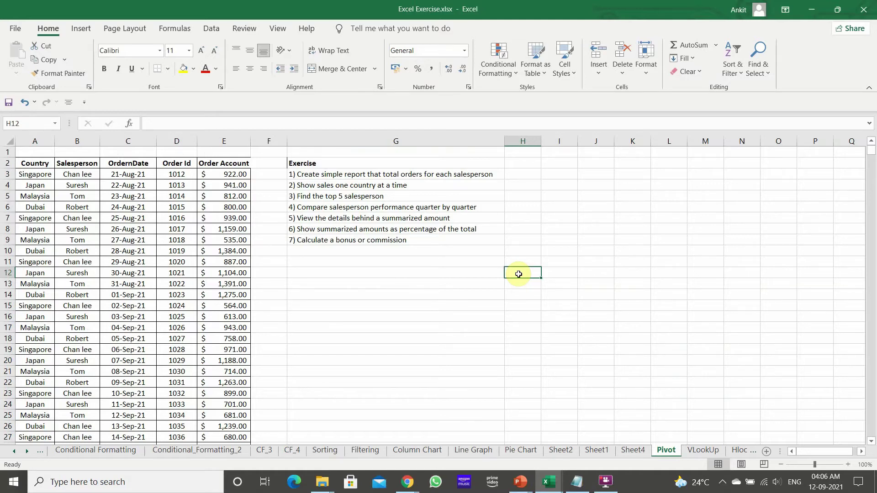
- Review the list of PivotTable exercises in the Notepad note and return to the workbook
key("alt+Tab")
key("alt+Tab")
key("alt+Tab")
key("alt+Tab")
key("alt+Tab")
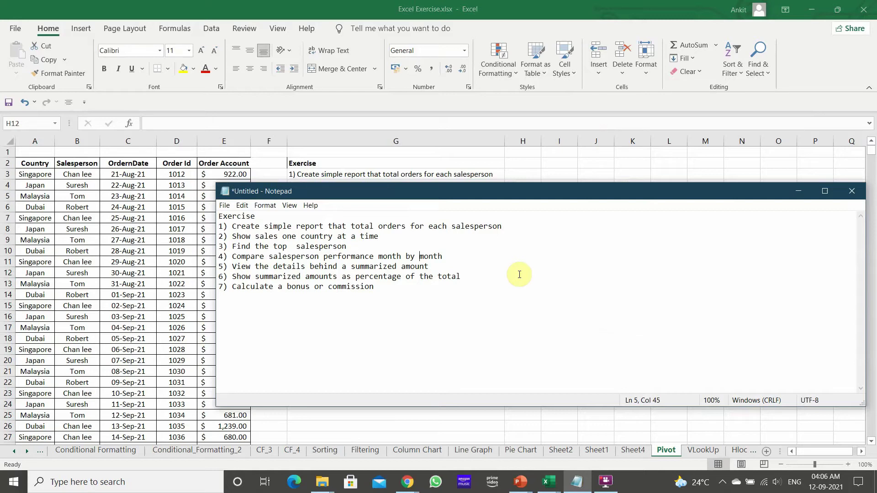
left_click(141, 318)
- Create a PivotTable on a new worksheet from the order data in range A2:E2906 of the Pivot sheet
left_click(36, 163)
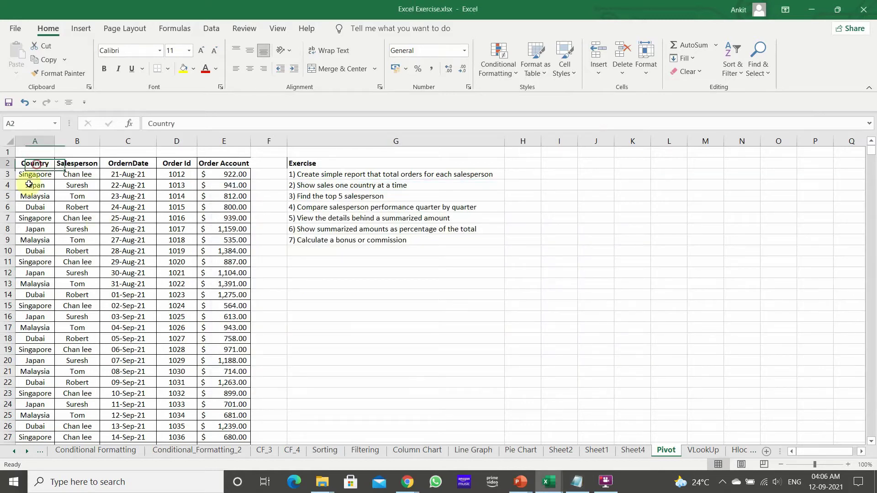
key("ctrl+shift+Down")
key("ctrl+shift+Right")
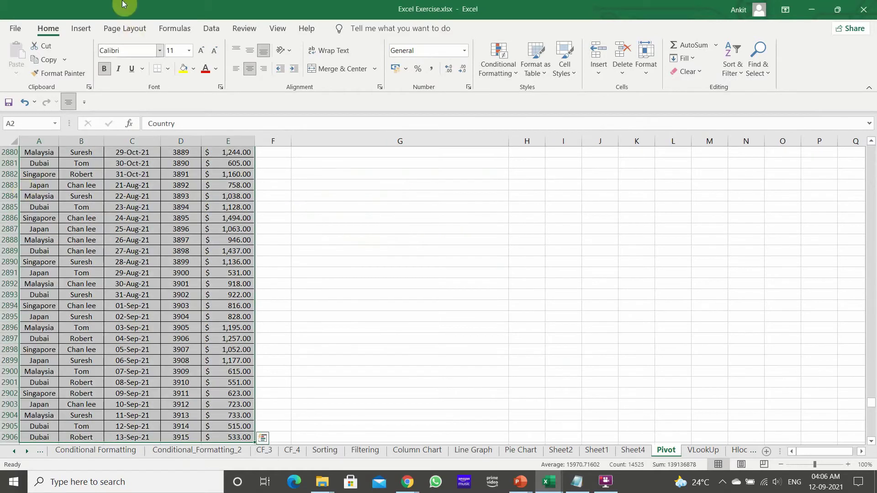
left_click(80, 29)
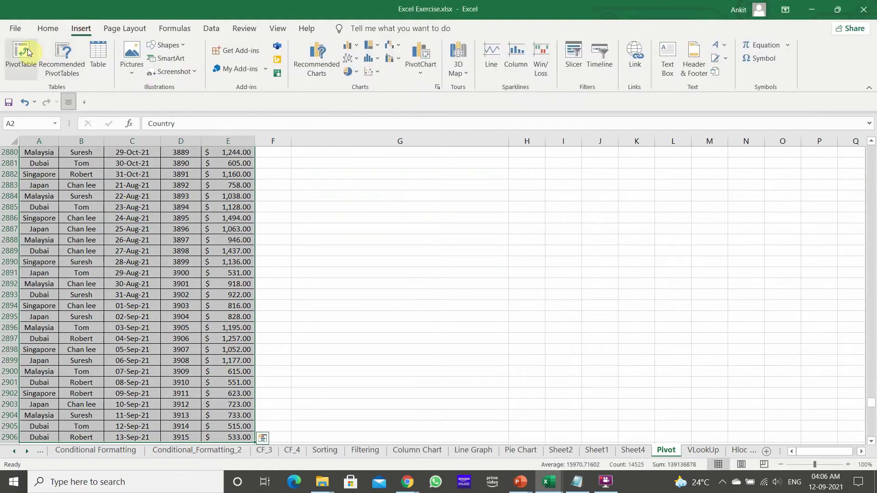
left_click(28, 52)
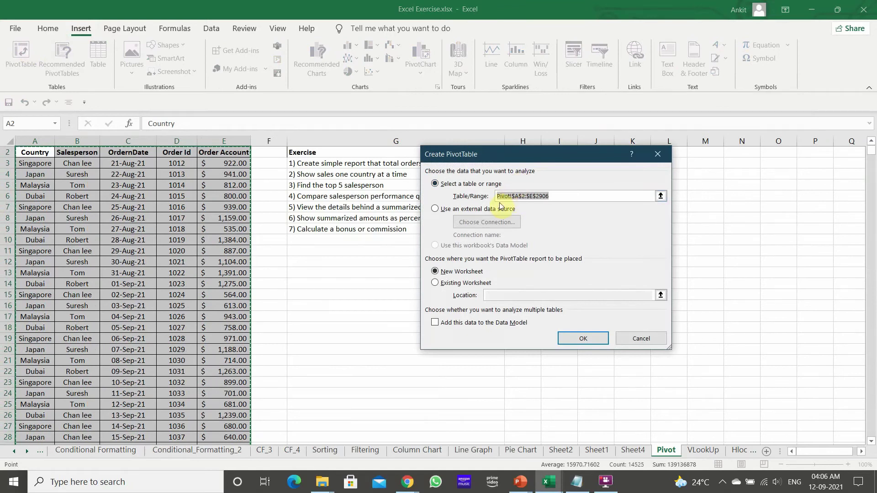
left_click(584, 339)
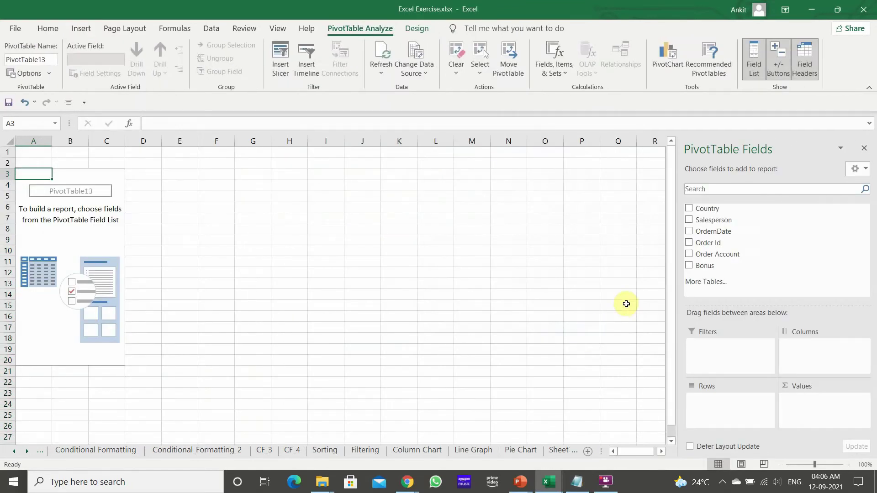
- Add Salesperson to the PivotTable's rows and Order Id to its values
left_click(716, 220)
left_click_drag(717, 253, 737, 404)
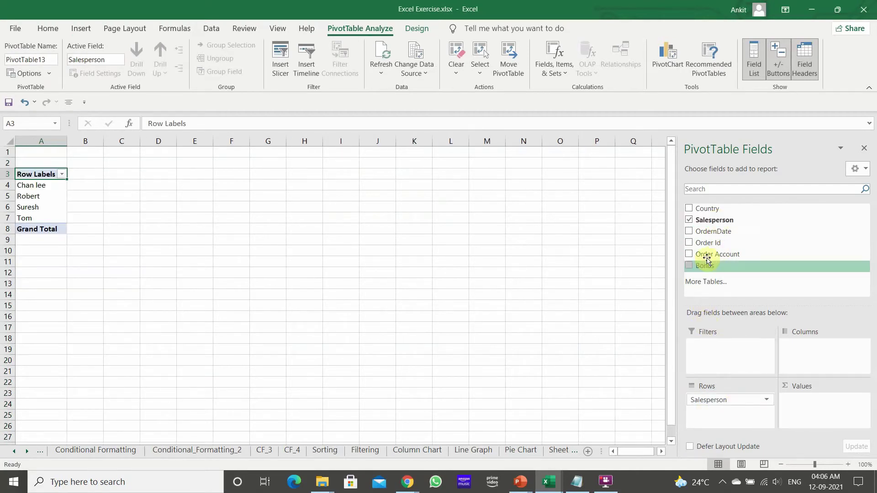
left_click_drag(709, 246, 818, 423)
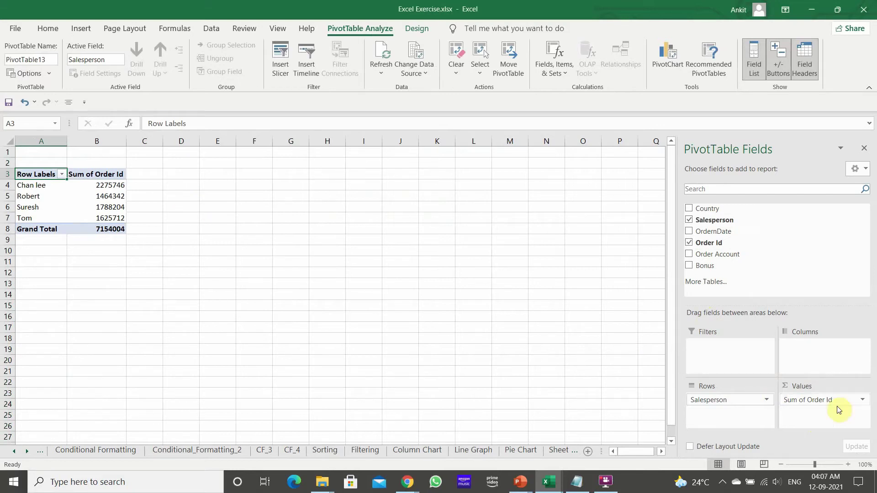
- Set the Order Id value field to be summarized by Count
left_click(864, 404)
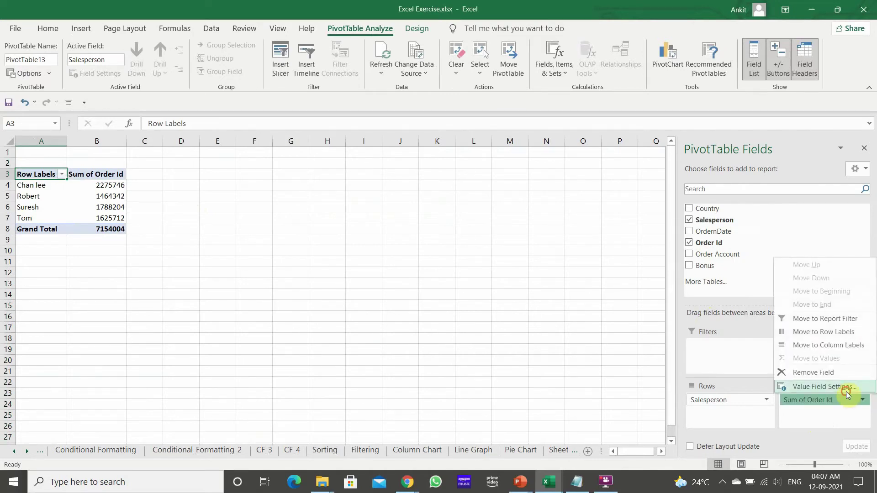
left_click(846, 391)
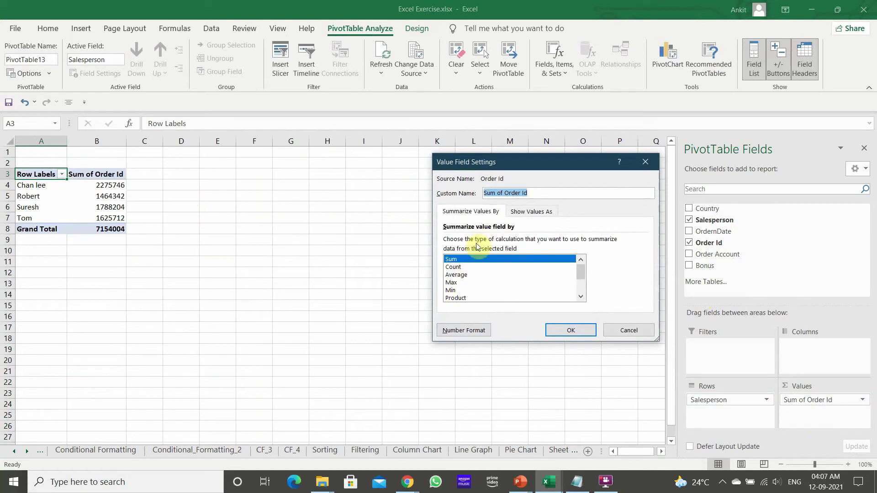
left_click(457, 267)
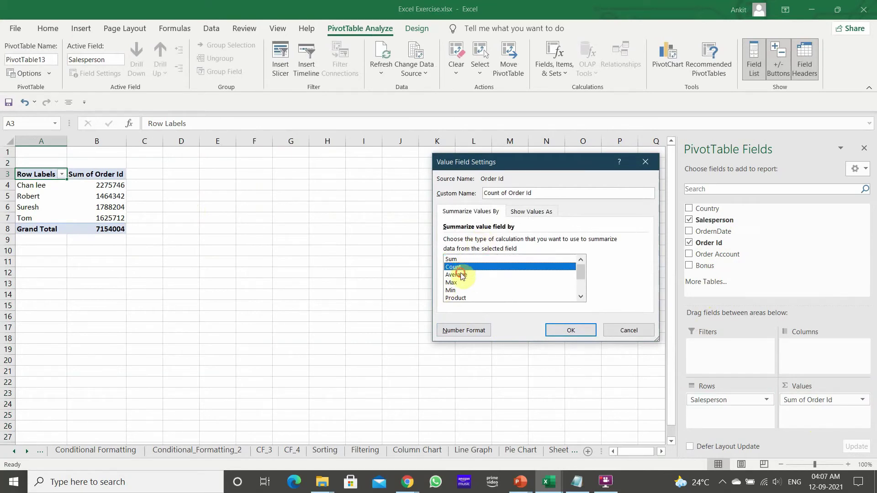
left_click(460, 275)
left_click(460, 268)
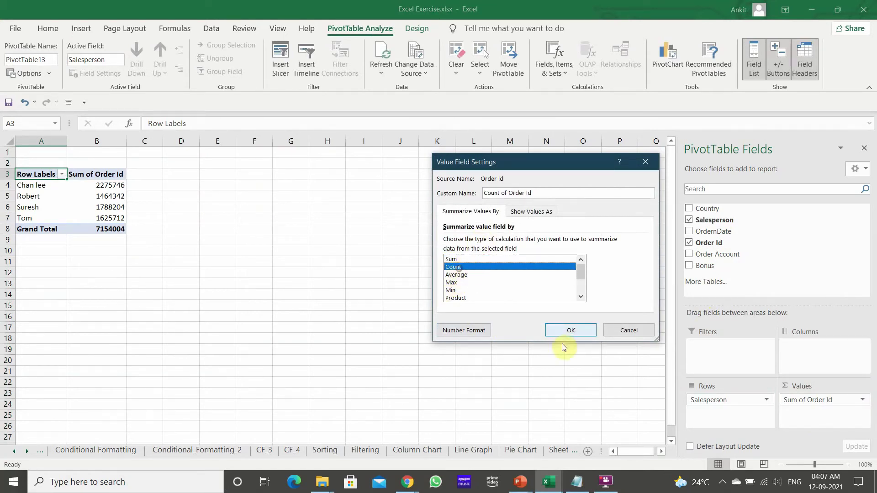
left_click(570, 331)
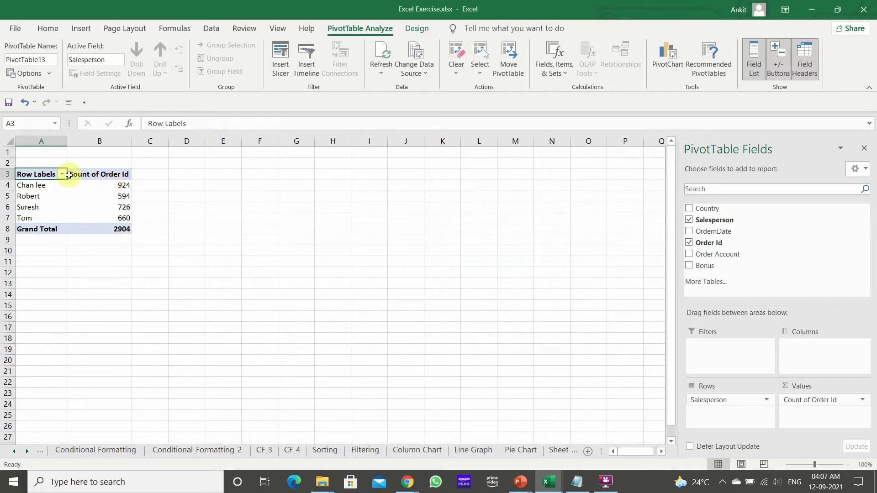
- Check the next exercise in Notepad and replace Order Id with Order Account in the PivotTable's values
key("alt+Tab")
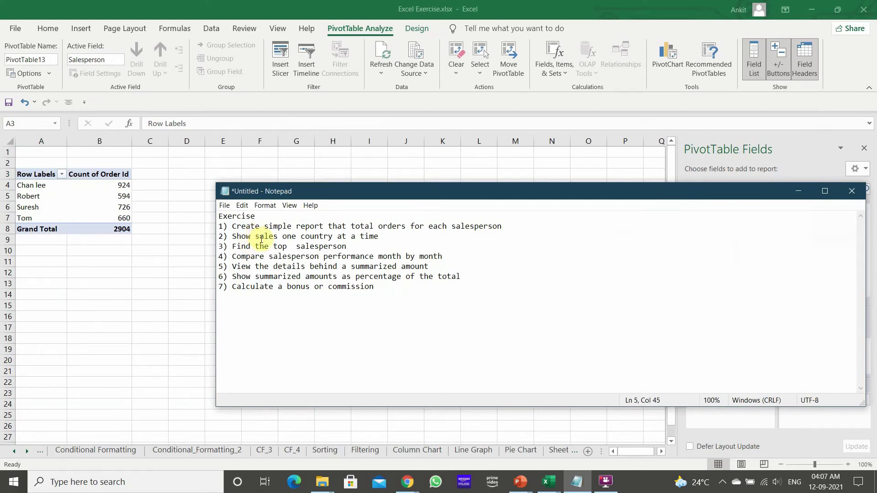
key("alt+Tab")
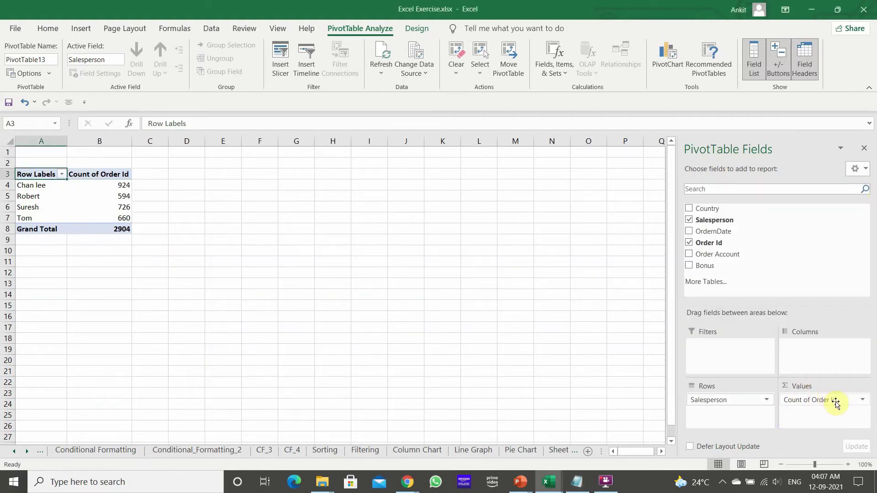
left_click_drag(836, 403, 836, 402)
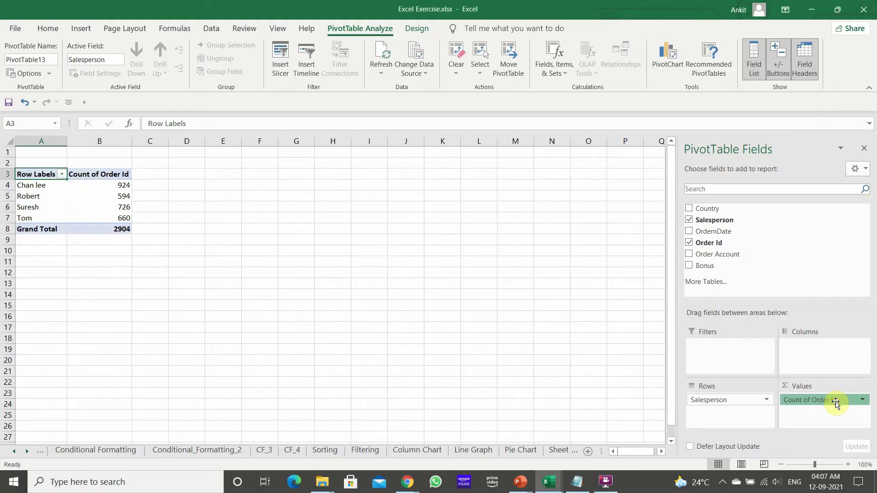
left_click_drag(836, 402, 766, 272)
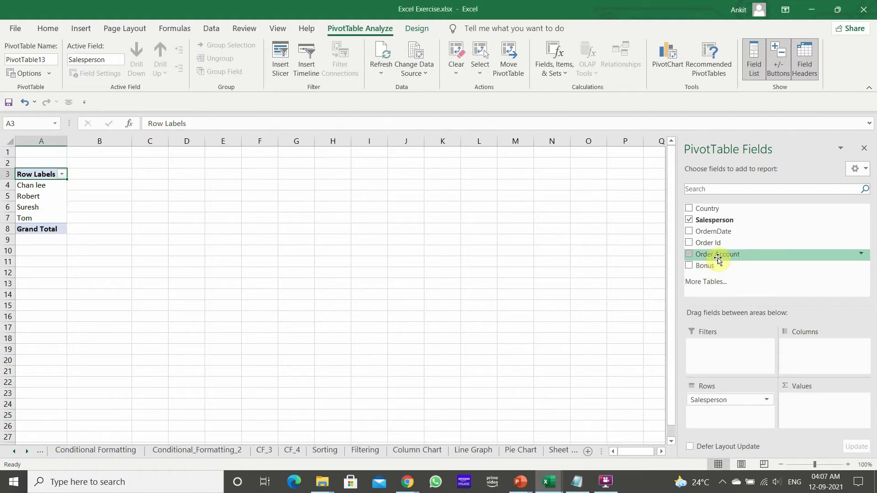
left_click_drag(718, 257, 834, 414)
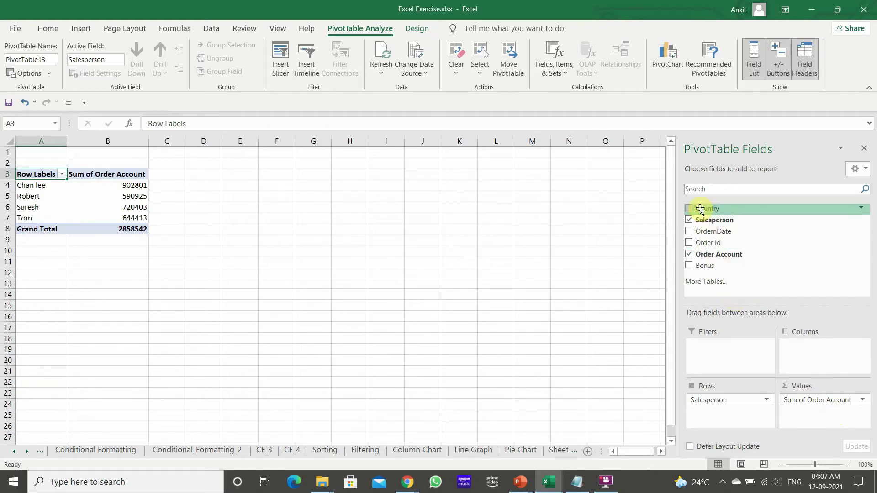
- Remove Salesperson from the PivotTable's rows and add Country as a report filter
left_click(731, 402)
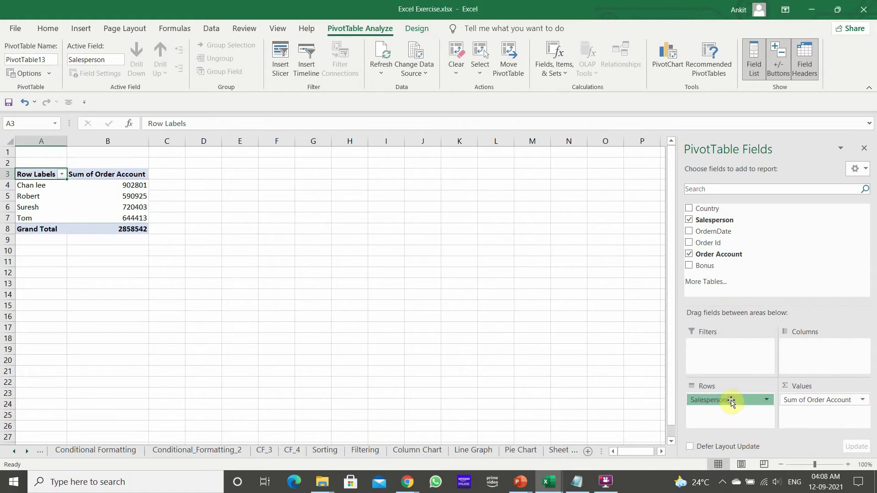
left_click_drag(732, 402, 774, 281)
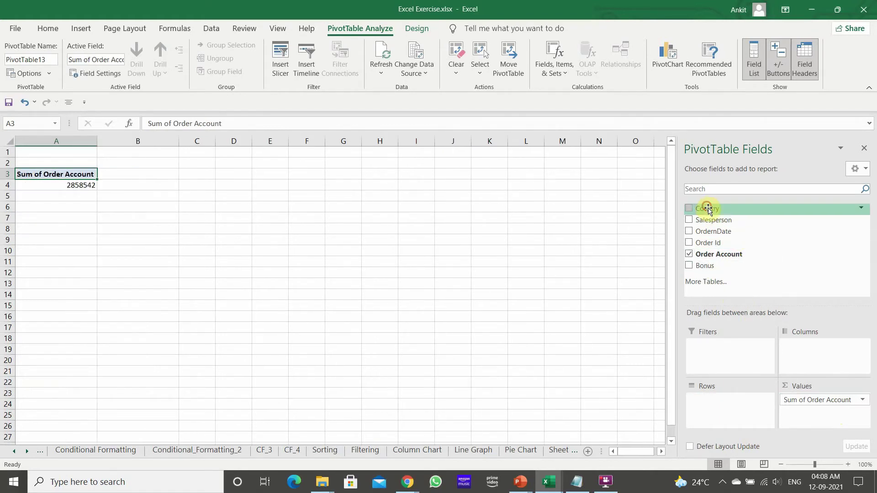
left_click_drag(708, 208, 731, 352)
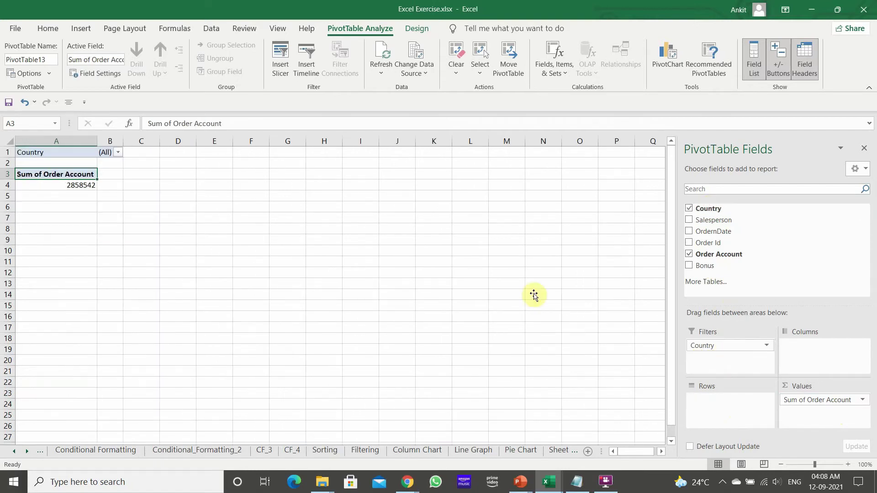
- Allow multiple items in the Country report filter and show only Dubai
left_click(118, 152)
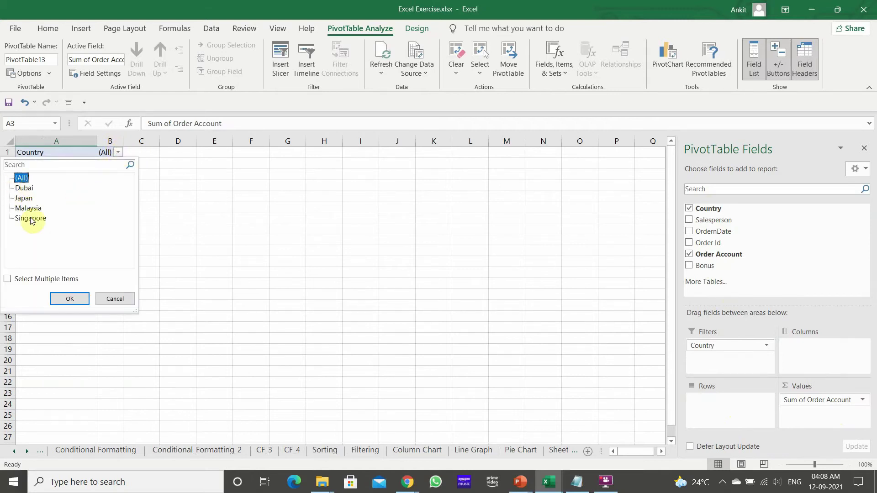
left_click(23, 279)
left_click(27, 178)
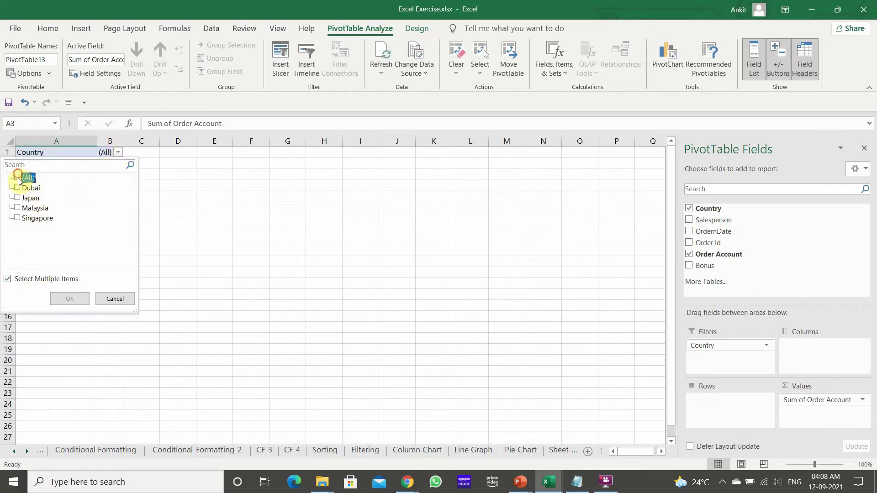
left_click(28, 189)
left_click(75, 296)
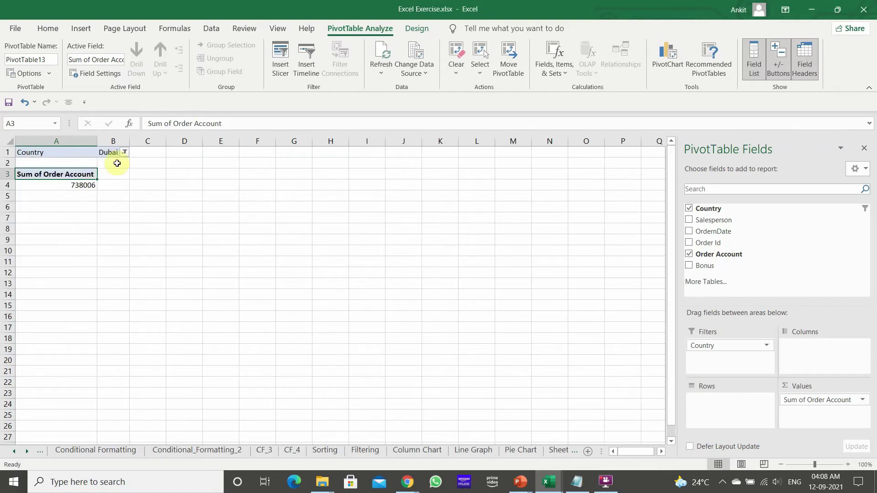
- Change the Country report filter from Dubai to Japan only
left_click(125, 152)
left_click(17, 189)
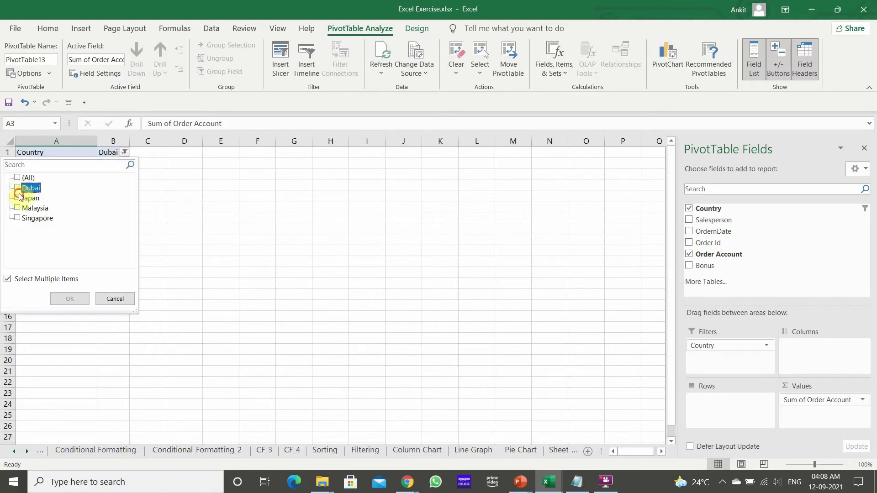
left_click(17, 198)
left_click(70, 299)
left_click(141, 239)
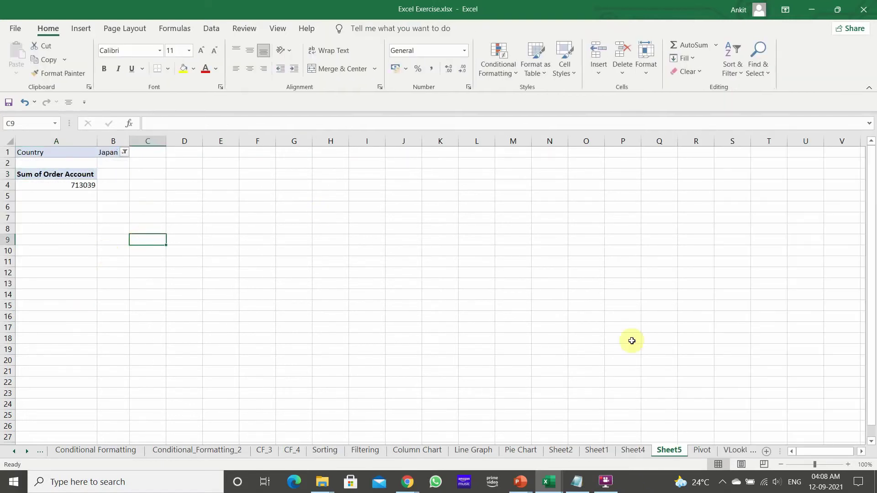
left_click(55, 175)
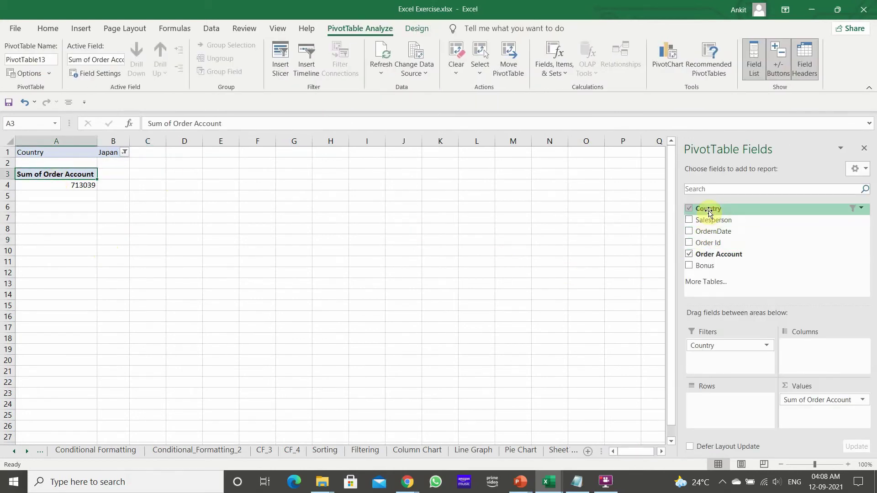
left_click_drag(704, 209, 711, 300)
left_click_drag(712, 346, 725, 405)
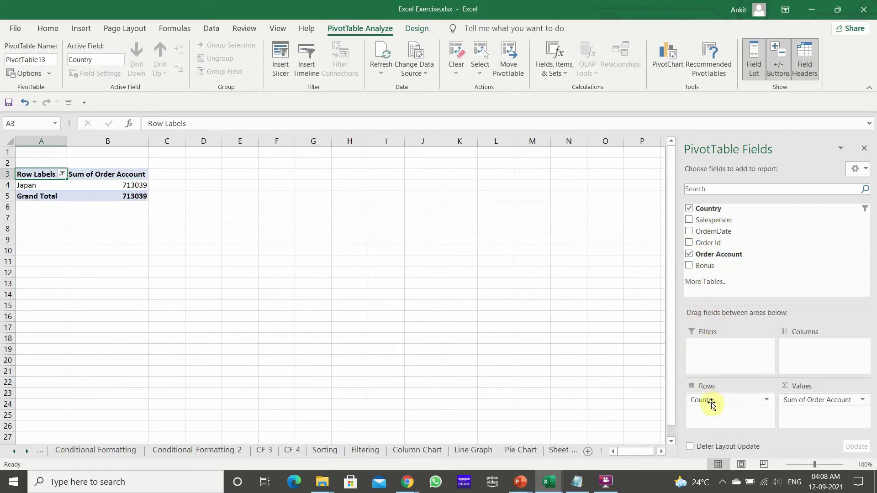
left_click_drag(711, 402, 709, 353)
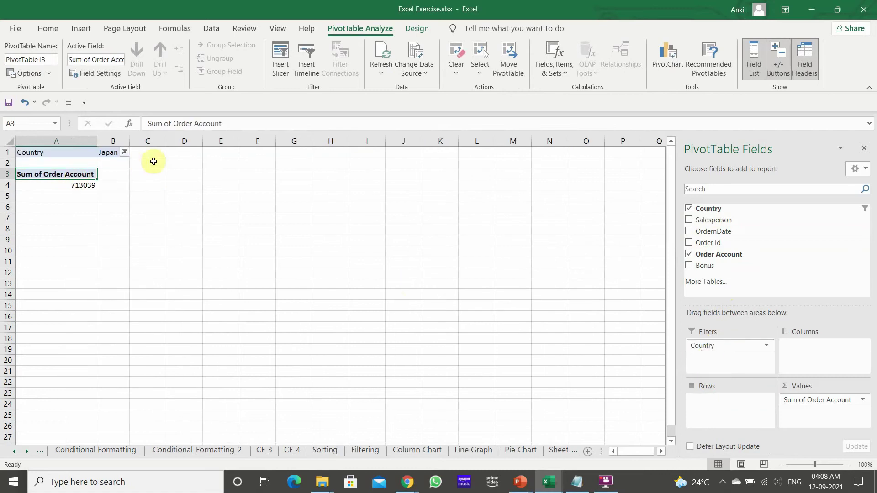
- Reset the Country filter to all countries and move Country from the filters to the PivotTable's rows
left_click(124, 153)
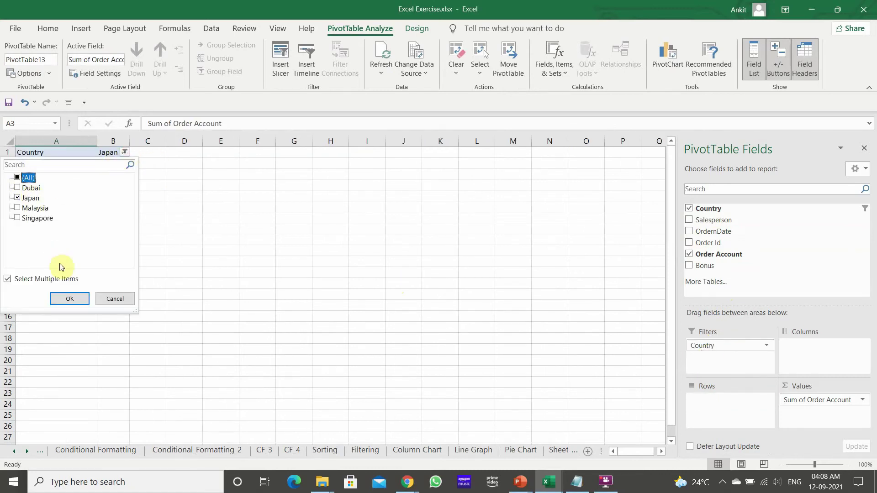
left_click(18, 178)
left_click(69, 299)
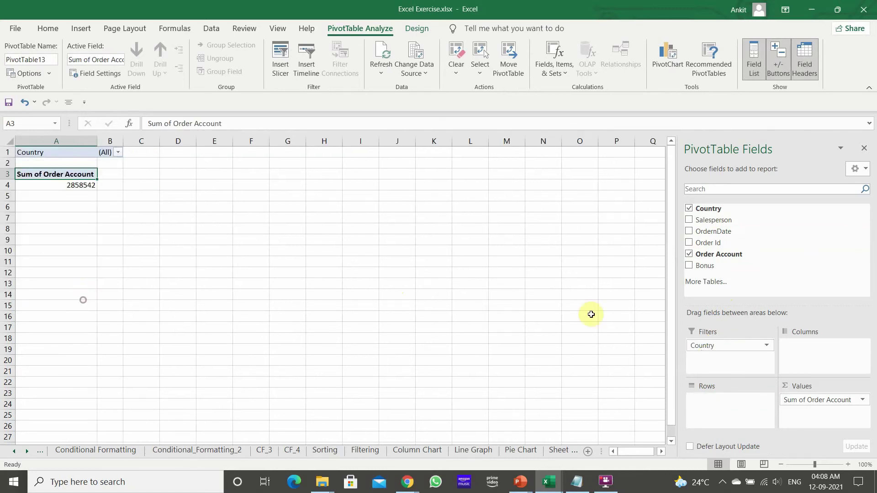
left_click_drag(719, 346, 733, 419)
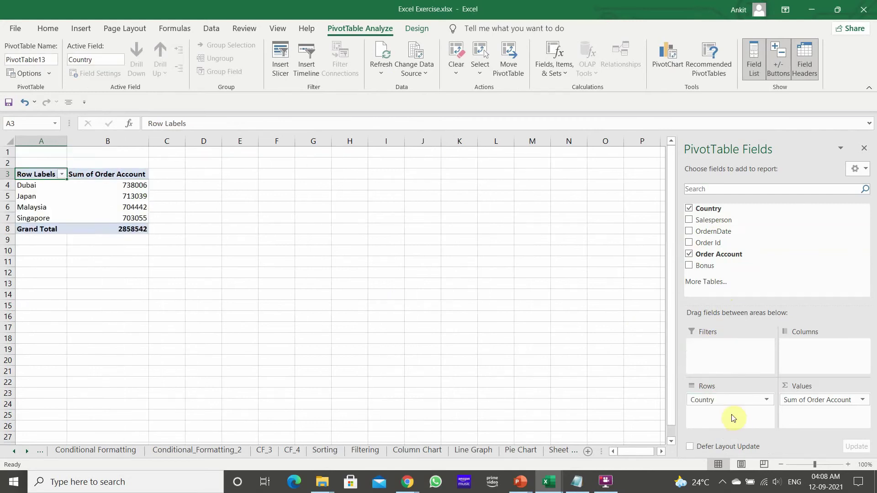
left_click(288, 328)
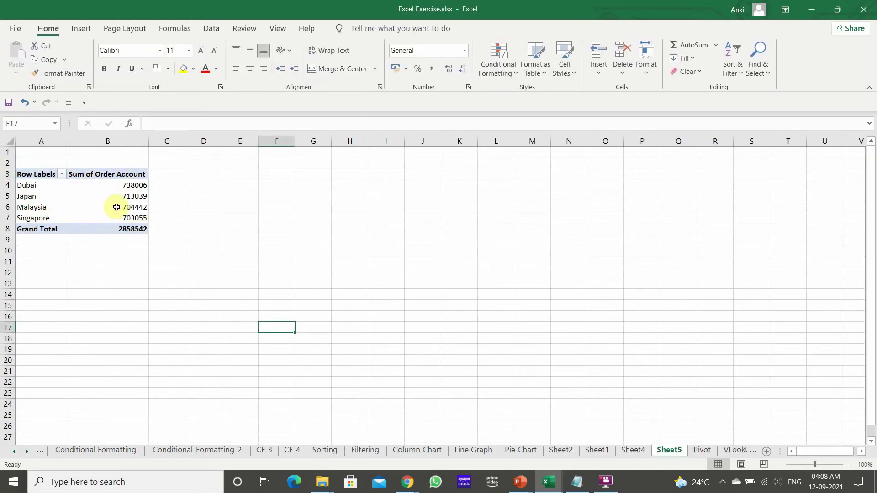
left_click(153, 194)
left_click(114, 176)
left_click(113, 206)
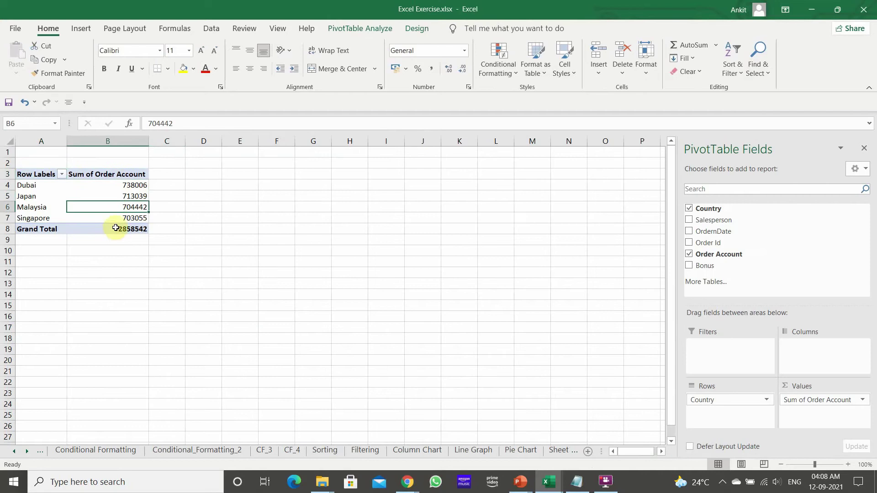
- Check the next exercise in Notepad and replace Country with Salesperson in the PivotTable's rows
key("alt+Tab")
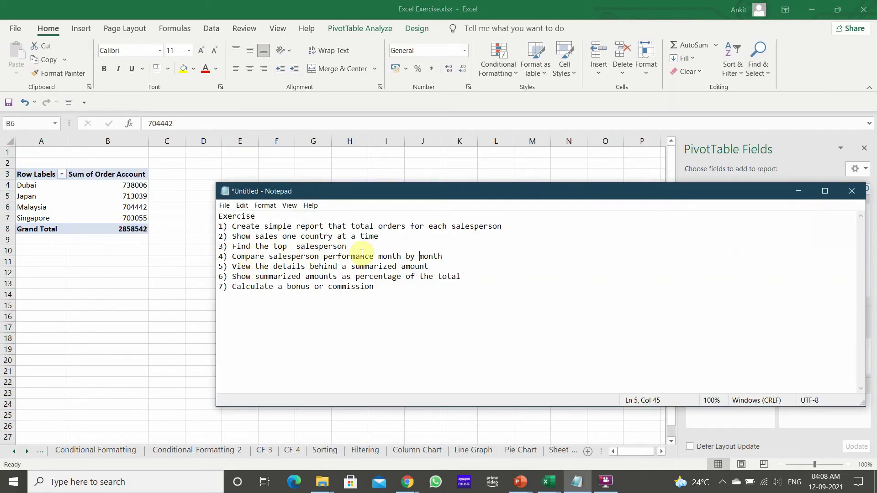
left_click(82, 283)
left_click(64, 204)
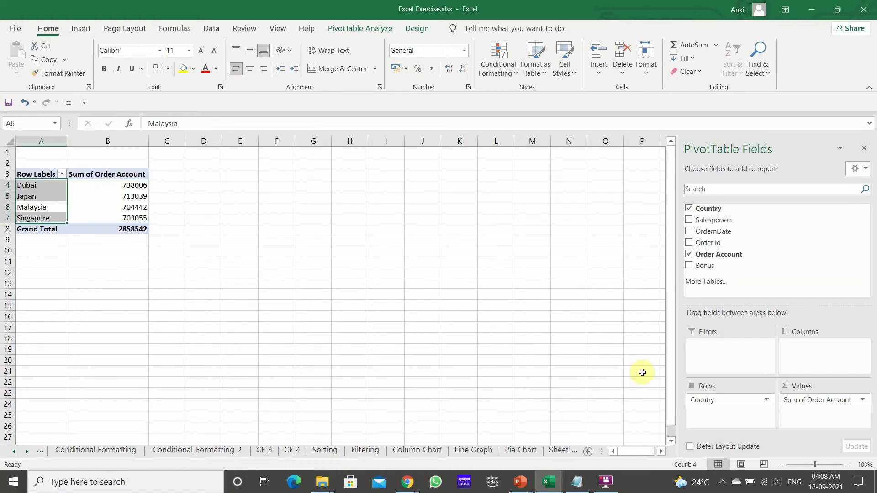
left_click(689, 209)
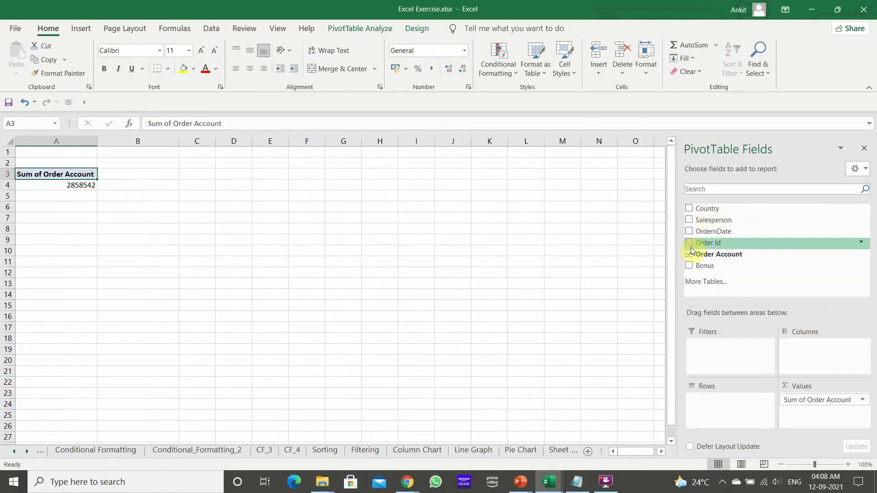
left_click_drag(707, 221, 729, 405)
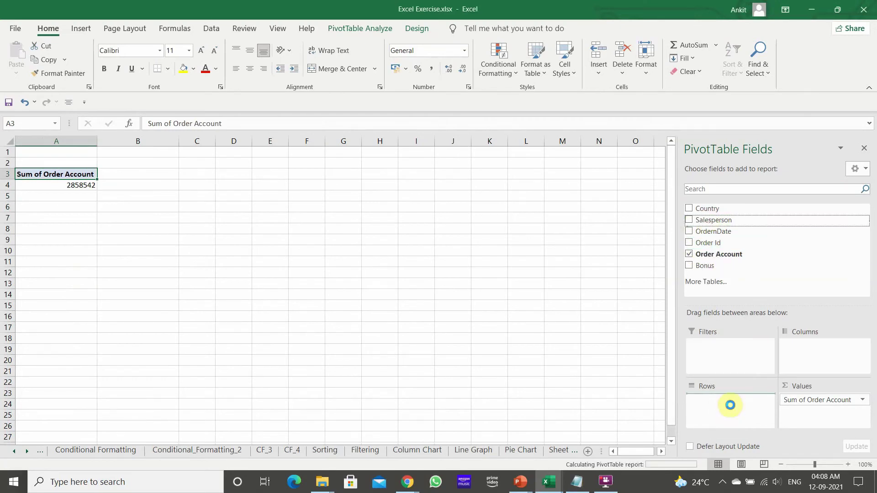
- Sort the salespeople by Sum of Order Account from largest to smallest
left_click(132, 185)
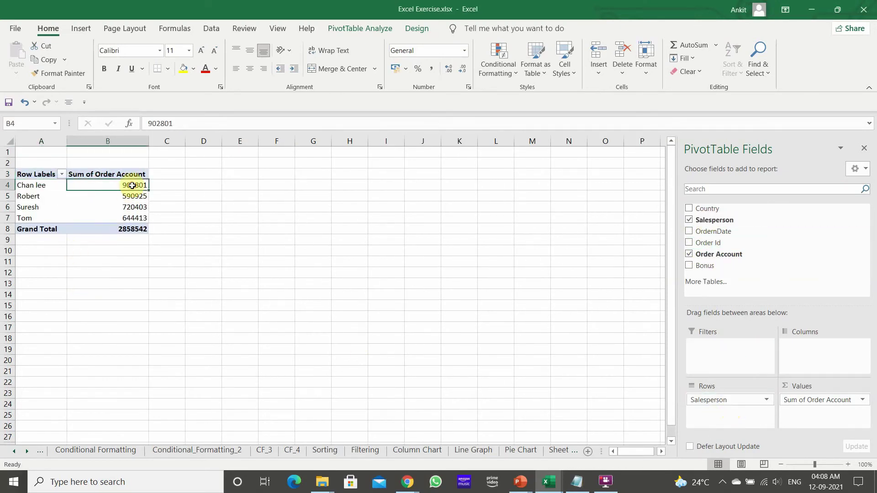
right_click(132, 186)
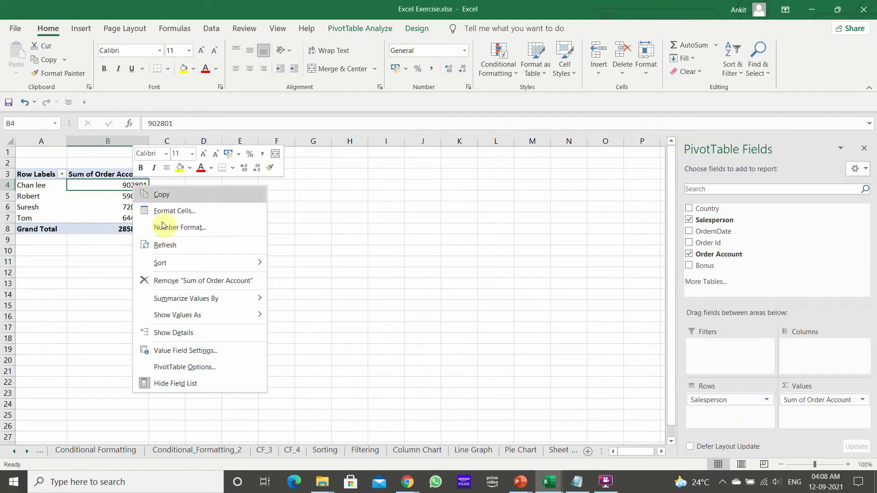
mouse_move(184, 265)
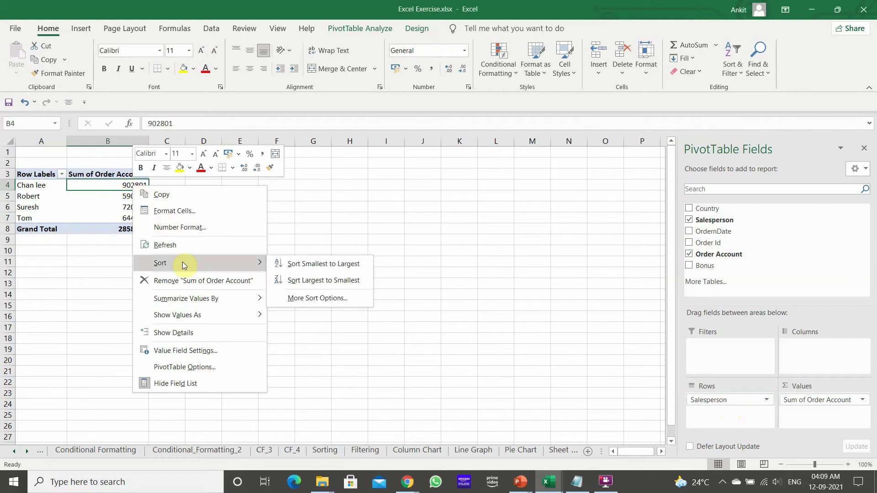
left_click(299, 280)
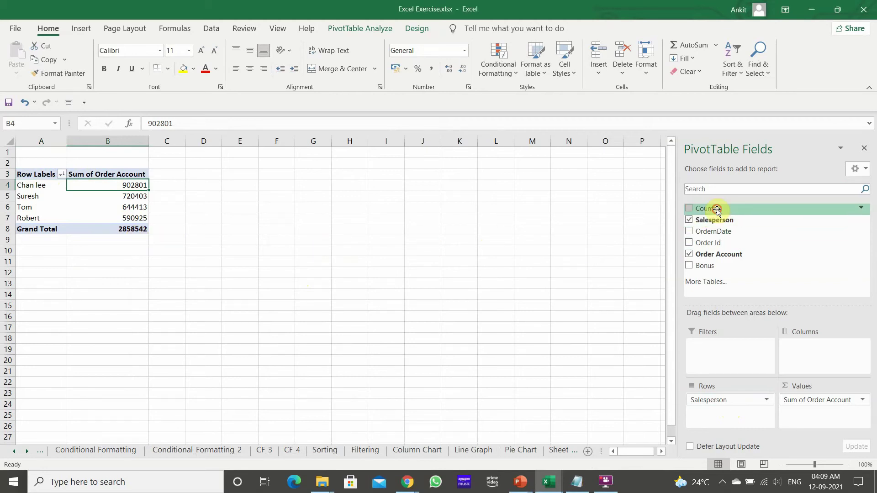
- Add Country above Salesperson in the PivotTable's rows, trying Salesperson in the columns before returning it to the rows
left_click_drag(717, 208, 729, 398)
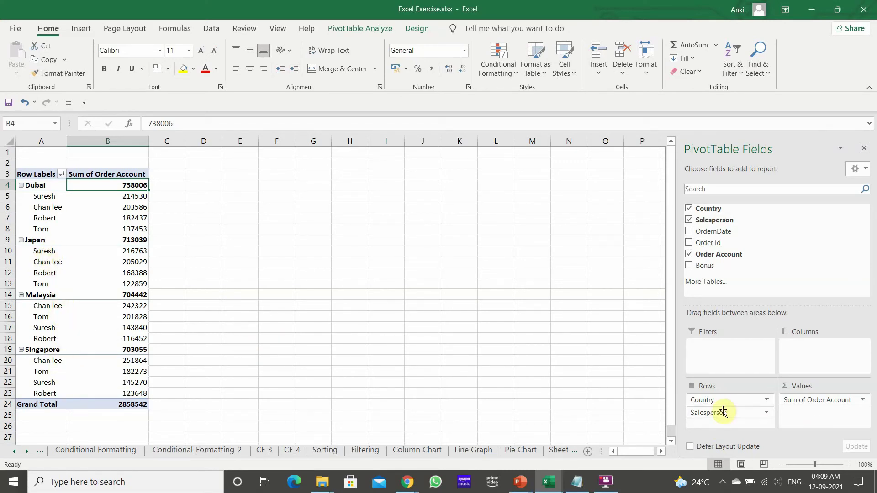
left_click_drag(722, 413, 813, 356)
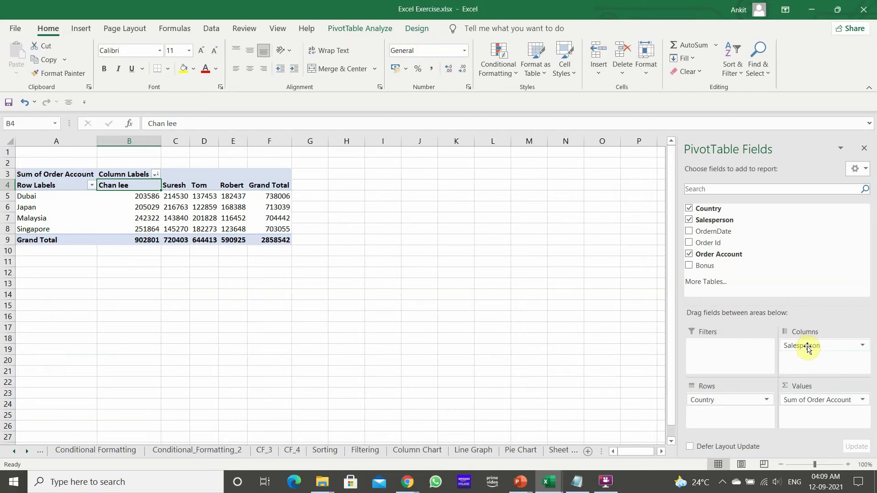
left_click_drag(807, 347, 728, 413)
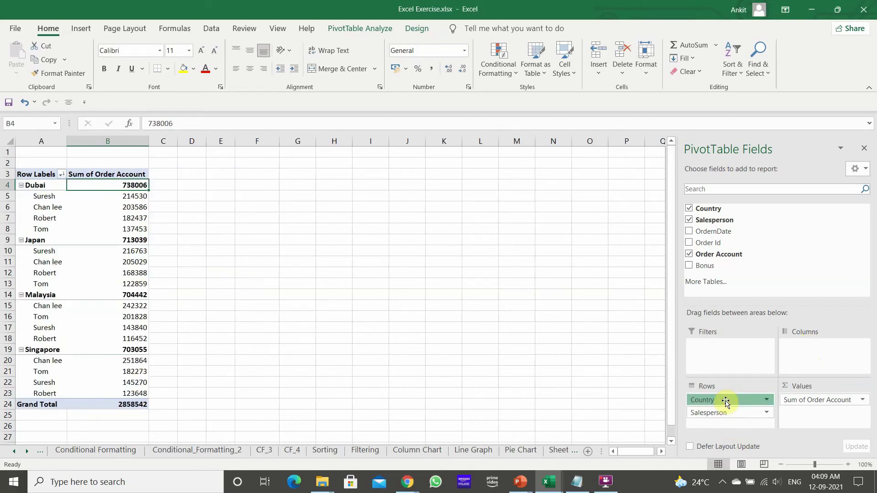
left_click(725, 402)
- Sort the salespeople within each country by Sum of Order Account from smallest to largest
left_click(132, 196)
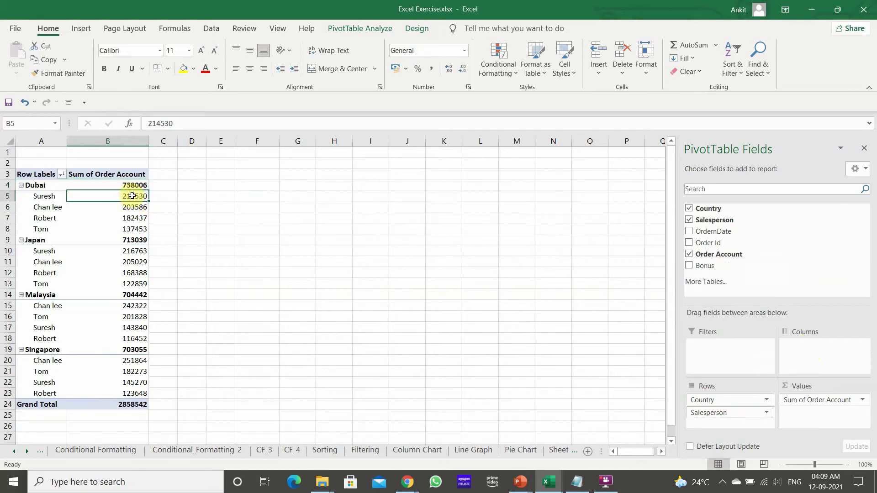
right_click(132, 196)
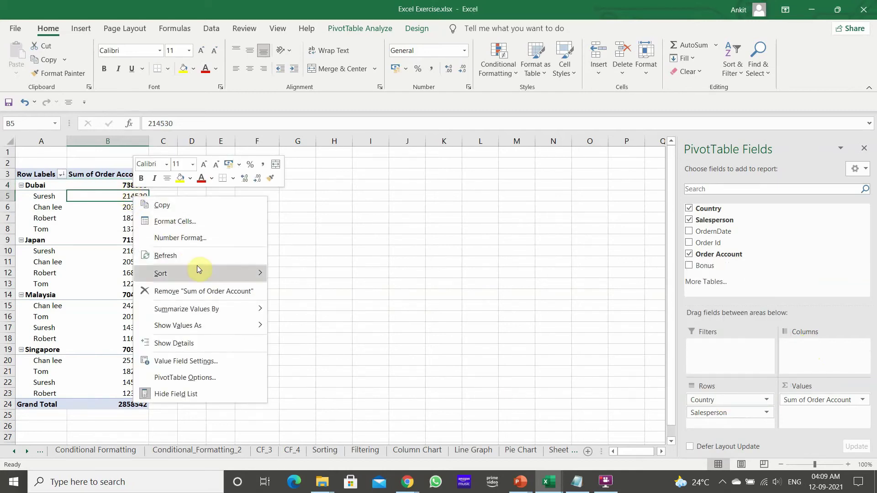
mouse_move(231, 272)
left_click(310, 273)
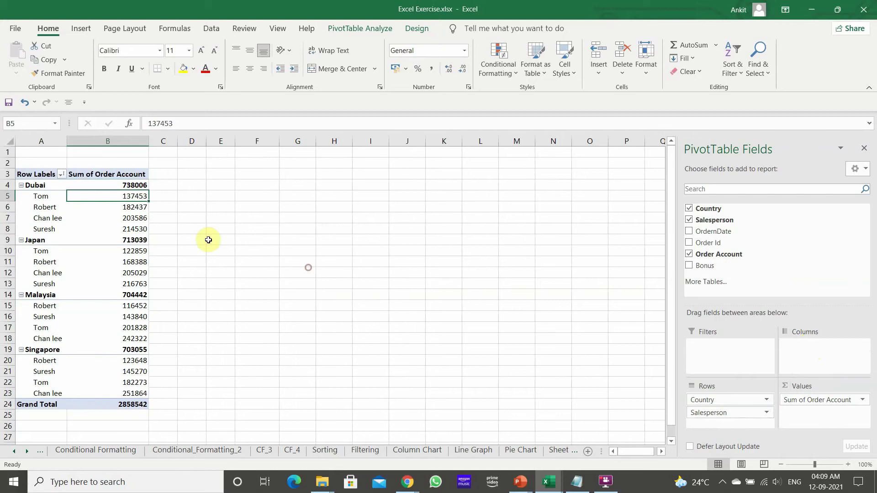
- Sort the salespeople within each country by Sum of Order Account from largest to smallest
right_click(142, 195)
mouse_move(221, 272)
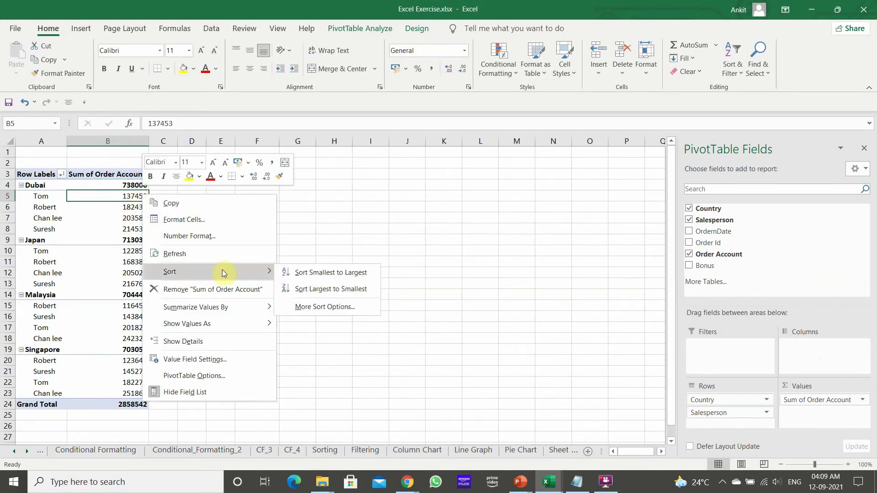
left_click(343, 289)
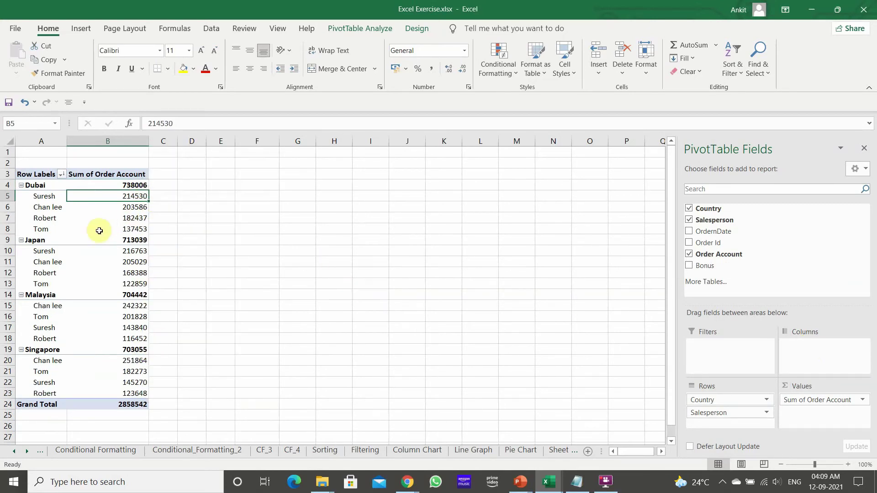
left_click(260, 272)
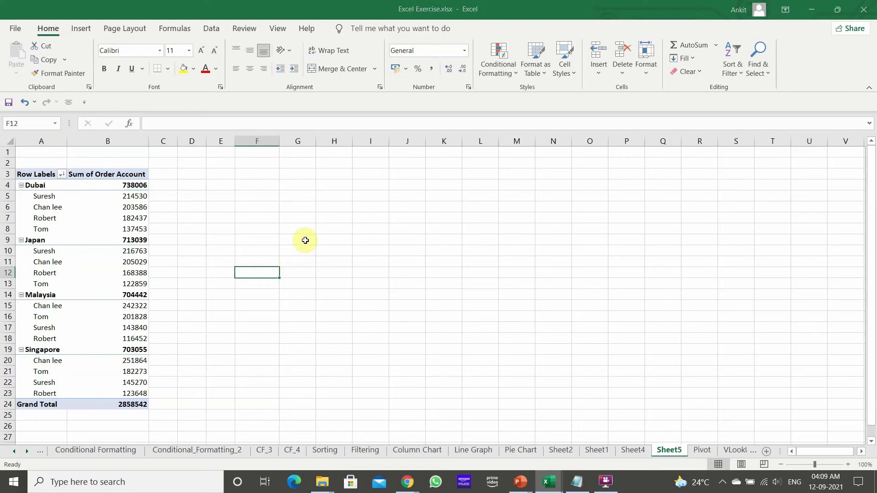
- Switch to Notepad and check the exercise on comparing salesperson performance month by month
key("alt+Tab")
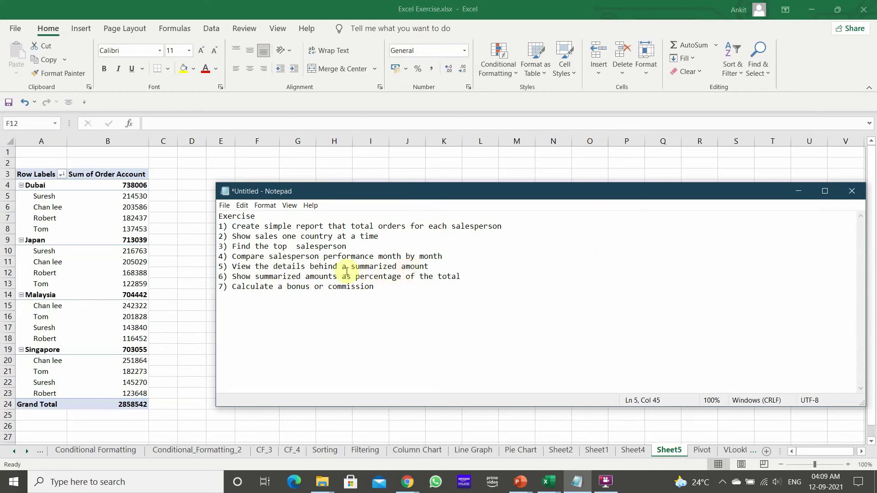
key("alt+Tab")
key("alt+Tab")
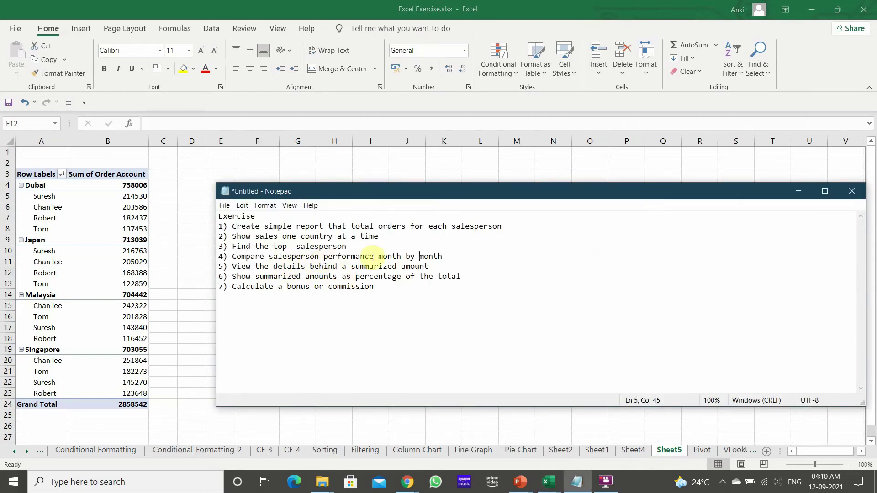
- Switch back to Excel, remove Country from the PivotTable's rows and add OrdernDate to its columns
key("alt+Tab")
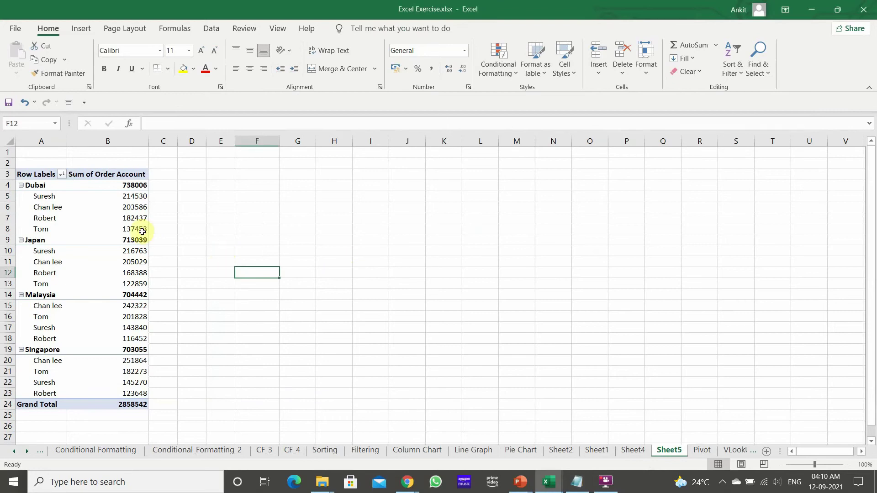
left_click(135, 218)
left_click_drag(740, 398, 756, 274)
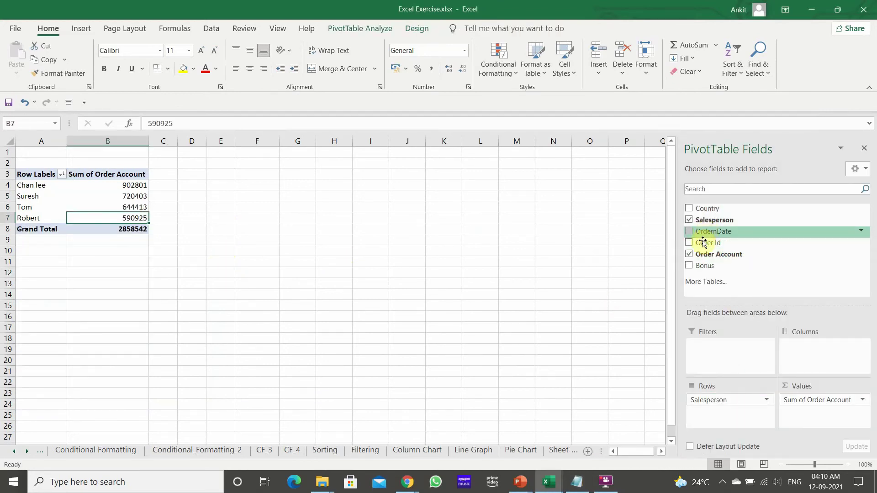
left_click_drag(706, 233, 795, 348)
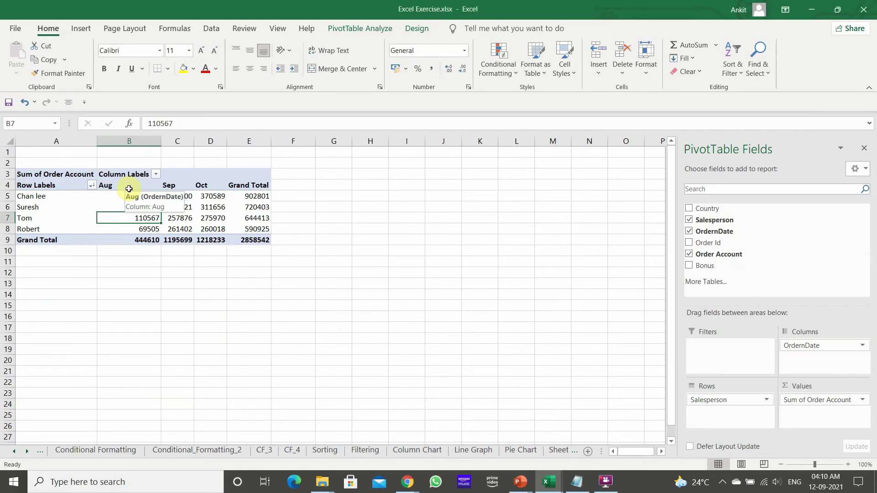
- Ungroup the OrdernDate columns into individual dates and regroup them by Months and Quarters
left_click(128, 189)
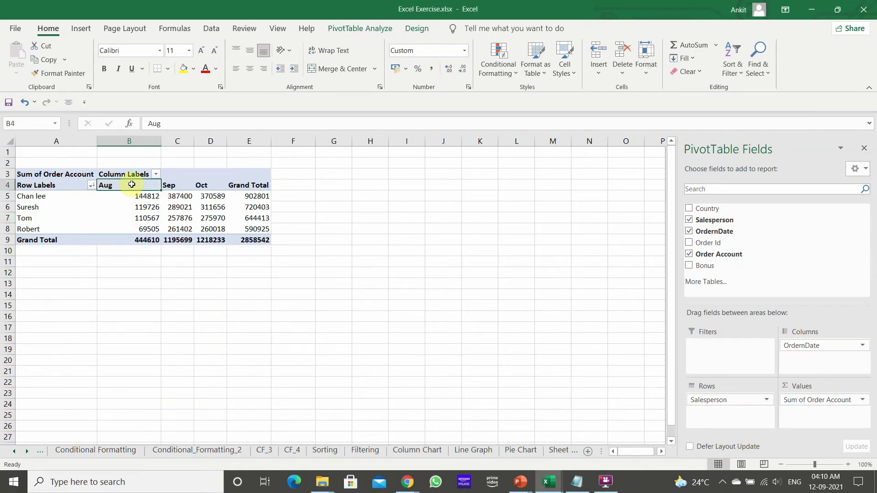
right_click(130, 187)
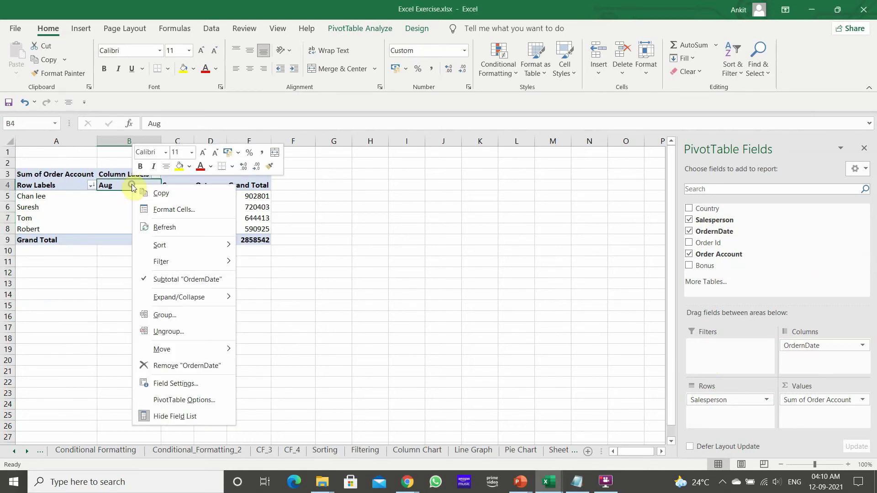
left_click(191, 330)
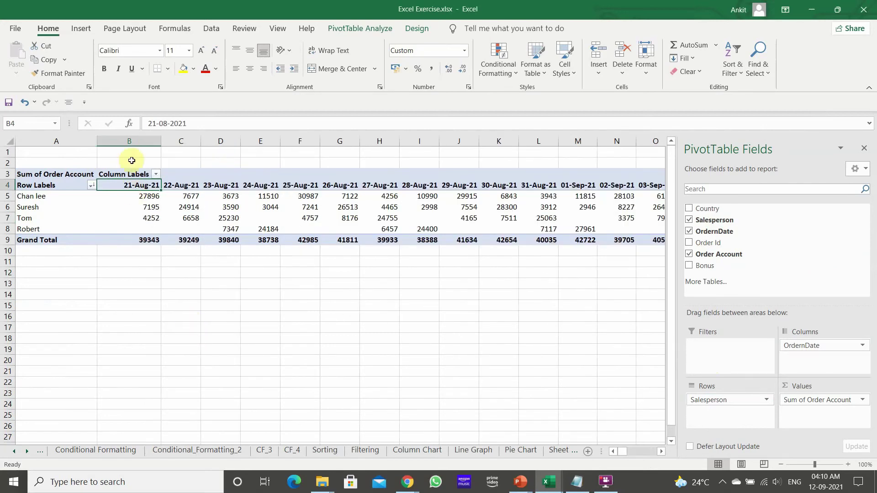
right_click(141, 185)
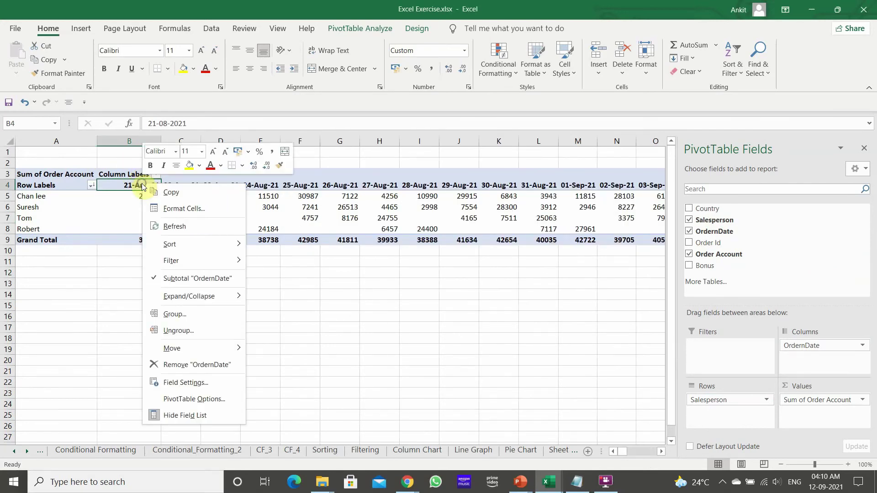
left_click(193, 313)
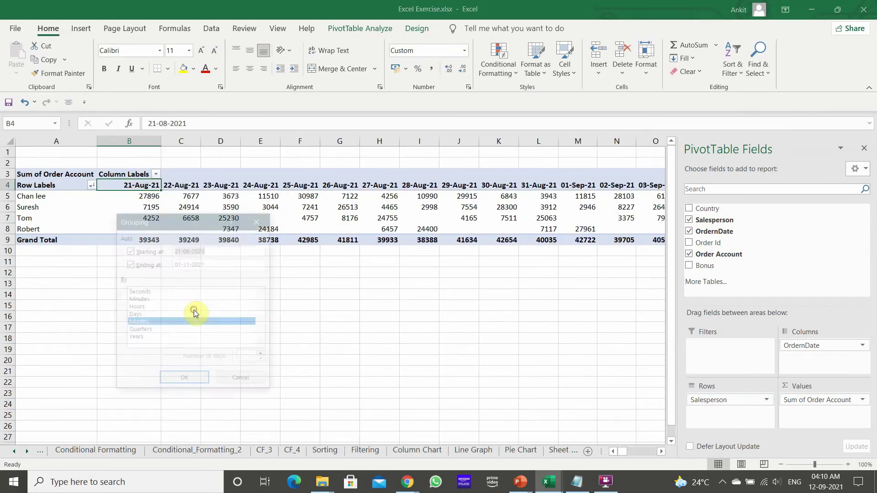
left_click(150, 330)
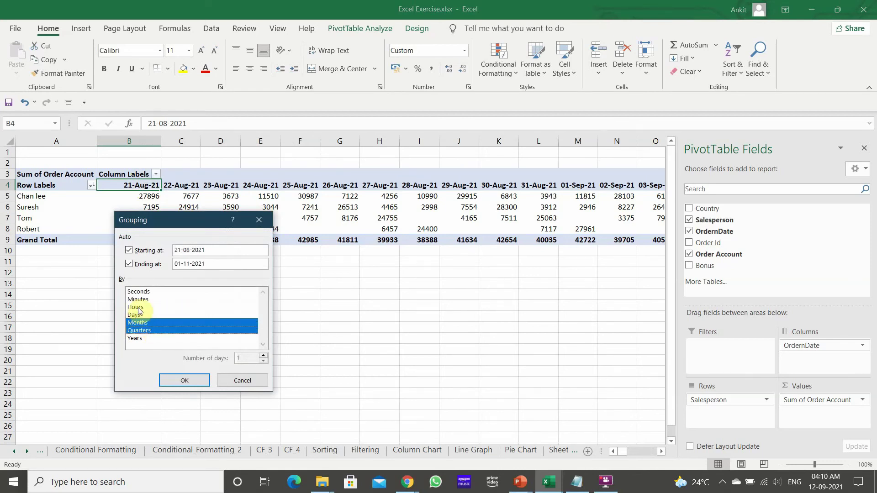
left_click(180, 381)
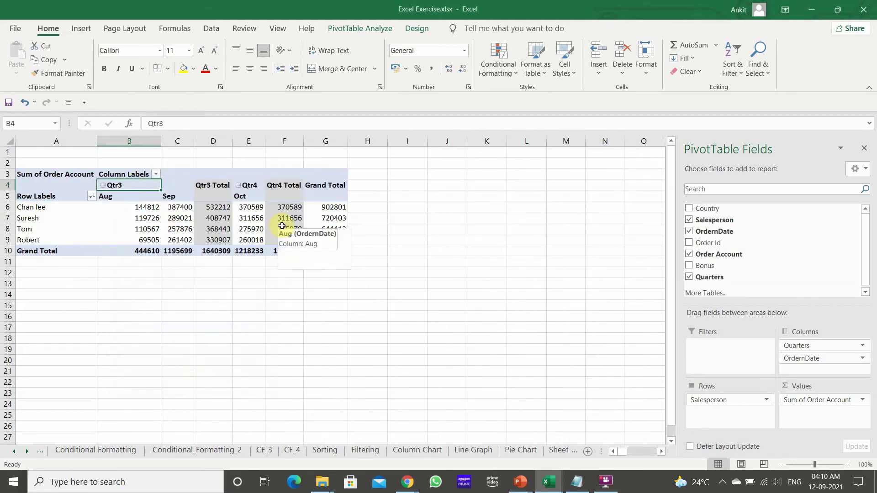
- Regroup the OrdernDate columns by Months only, leaving out Quarters
right_click(130, 196)
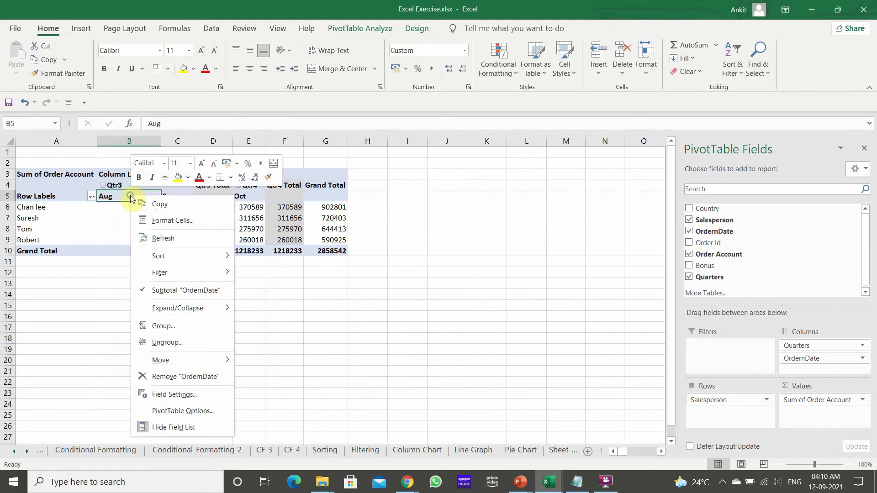
left_click(191, 324)
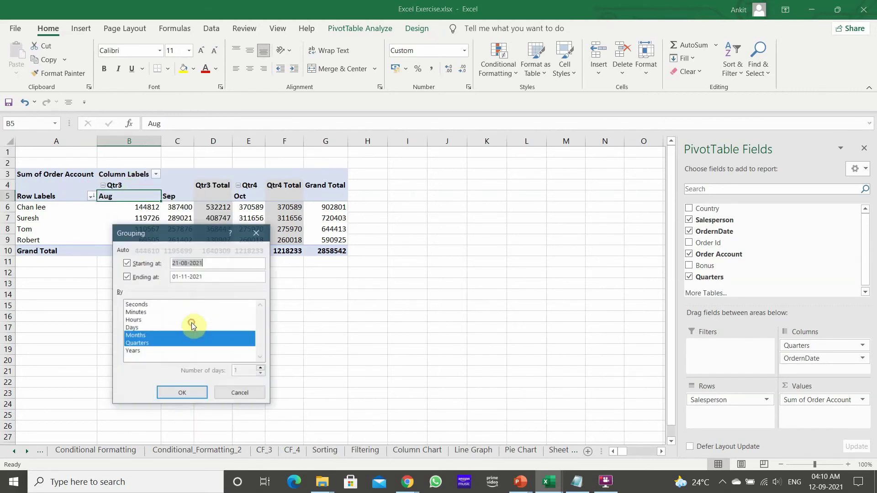
left_click(137, 343)
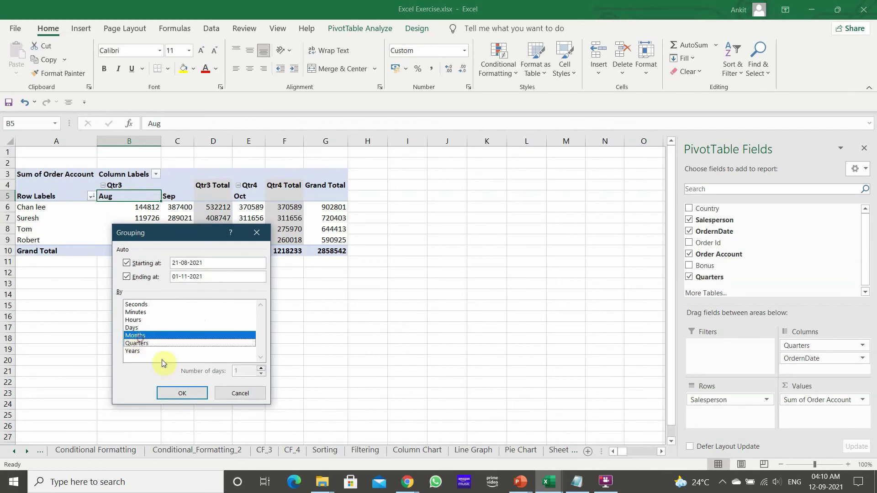
left_click(183, 393)
left_click(205, 361)
left_click(106, 215)
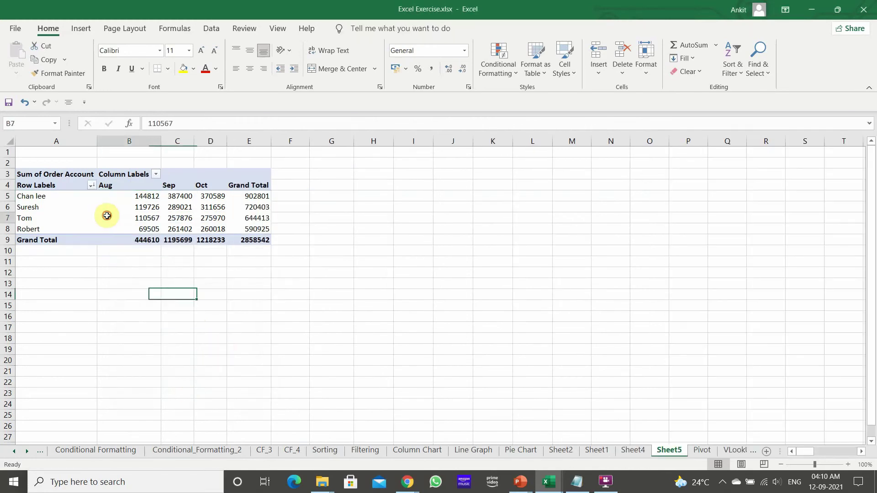
left_click(289, 316)
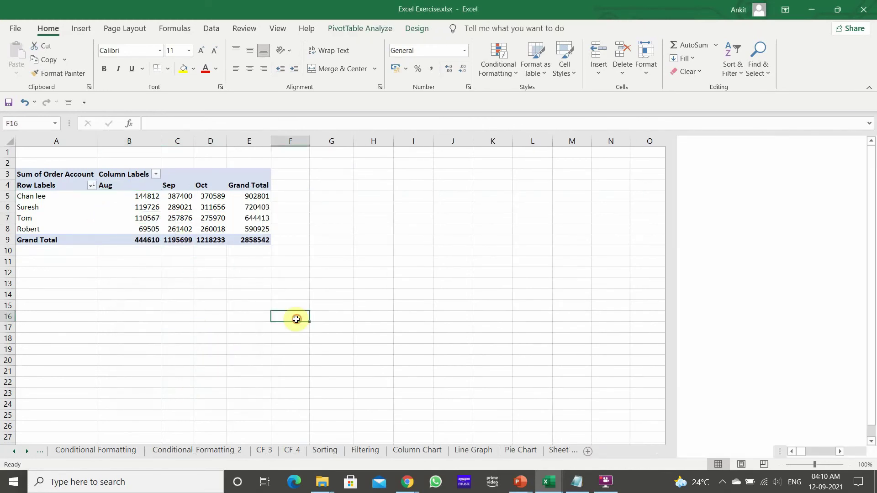
- Check the exercise list in Notepad, extract the detail records behind the Aug grand total in Excel, and return to the PivotTable on Sheet5
key("alt+Tab")
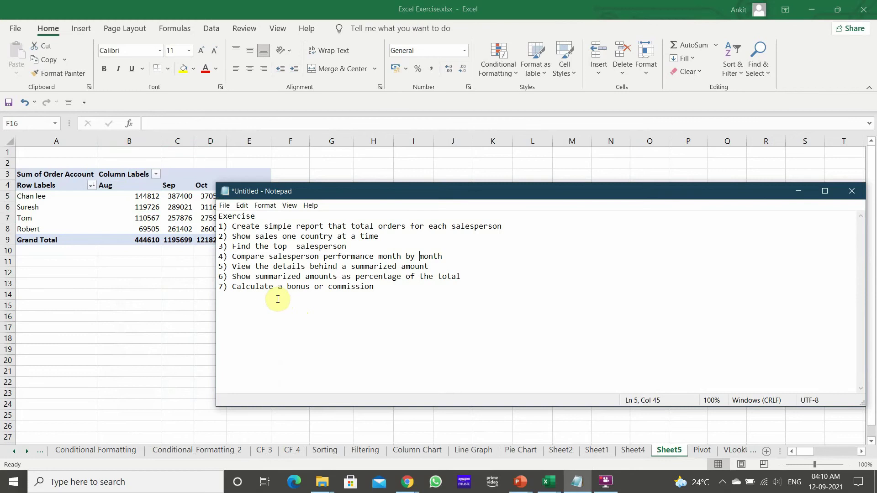
key("alt+Tab")
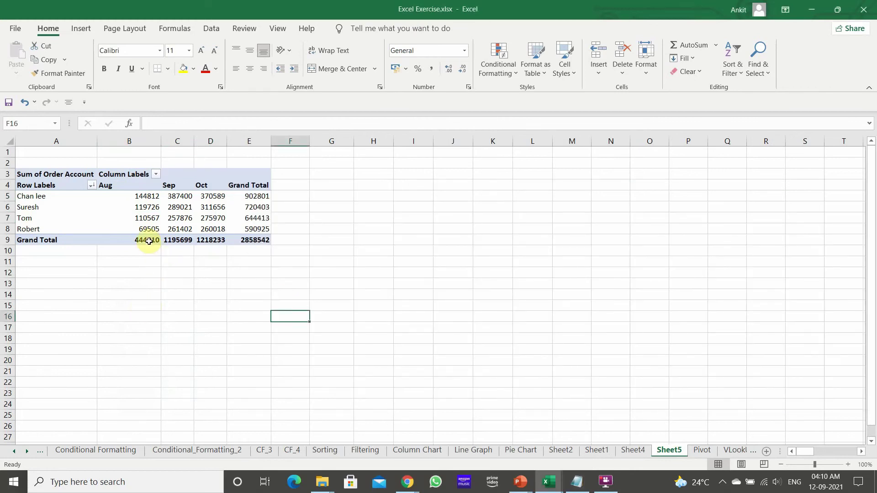
mouse_move(148, 241)
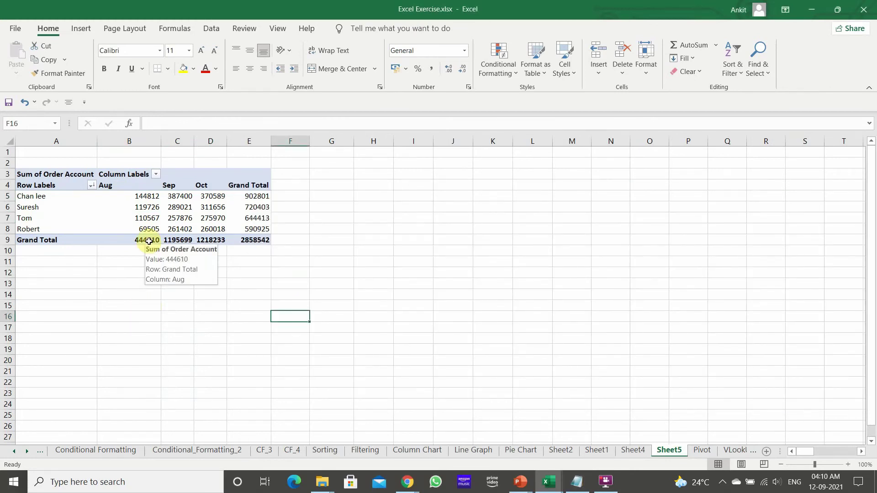
double_click(149, 241)
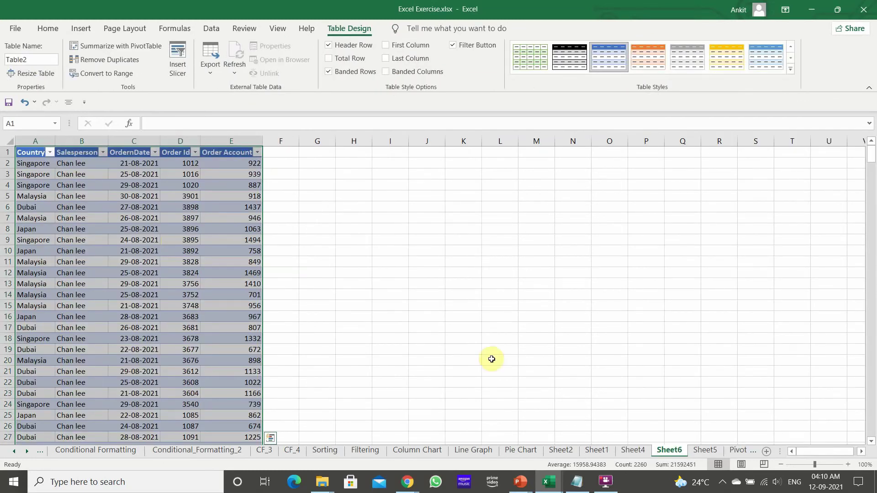
left_click(694, 450)
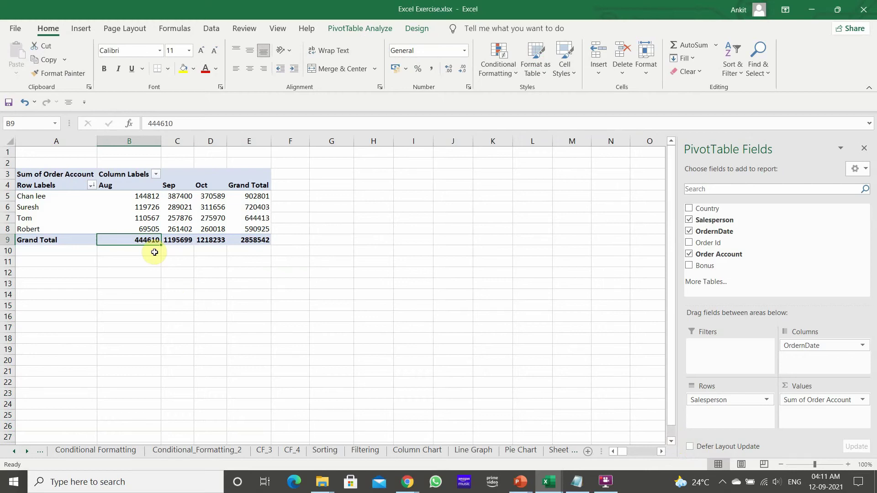
- Check the percentage-of-total exercise in Notepad, return to Excel and remove OrdernDate from the PivotTable's columns
key("alt+Tab")
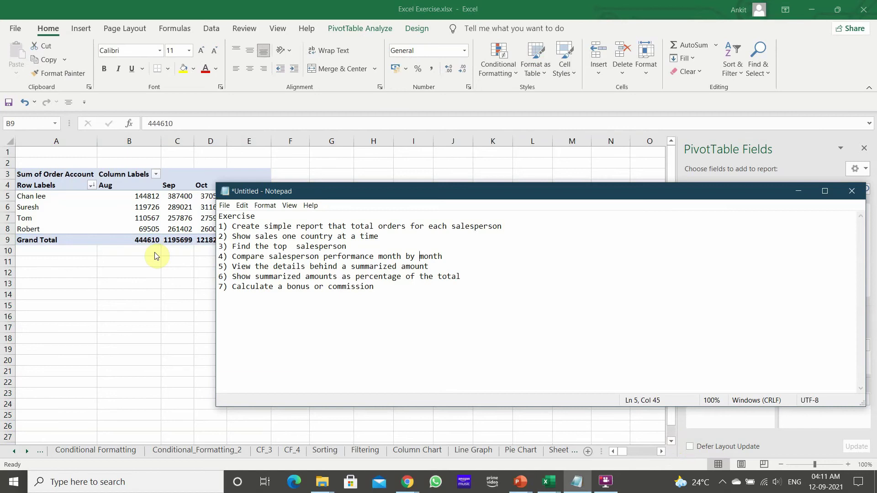
key("alt+Tab")
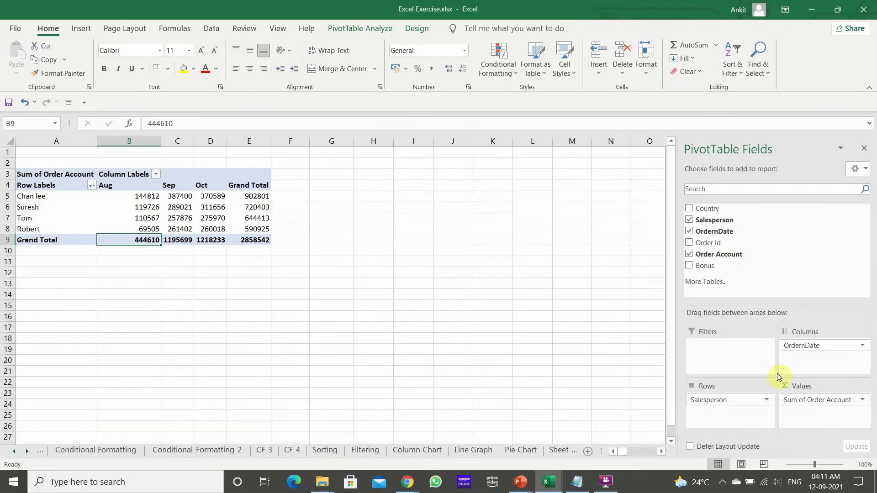
left_click_drag(802, 347, 763, 278)
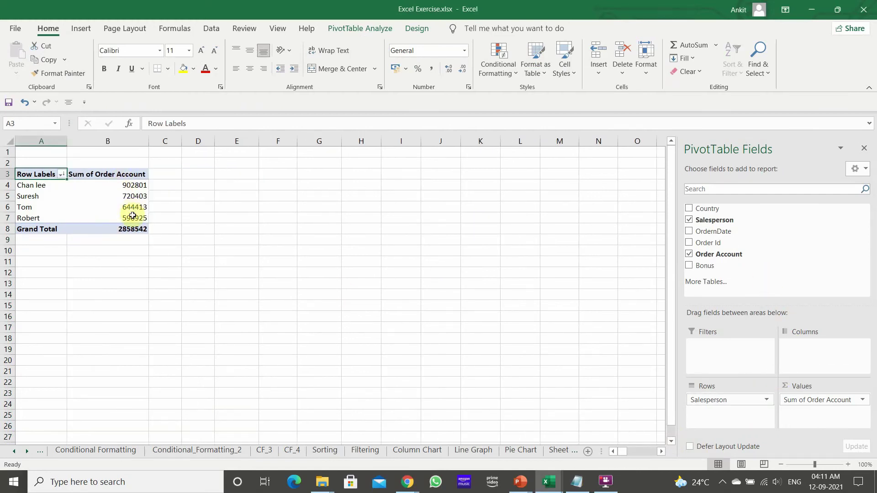
- Show the Sum of Order Account values as % of Grand Total
left_click(851, 401)
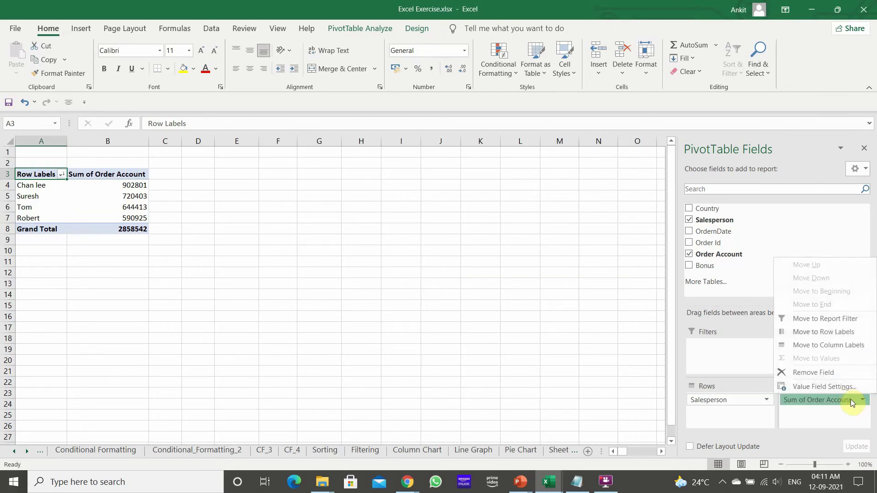
left_click(850, 395)
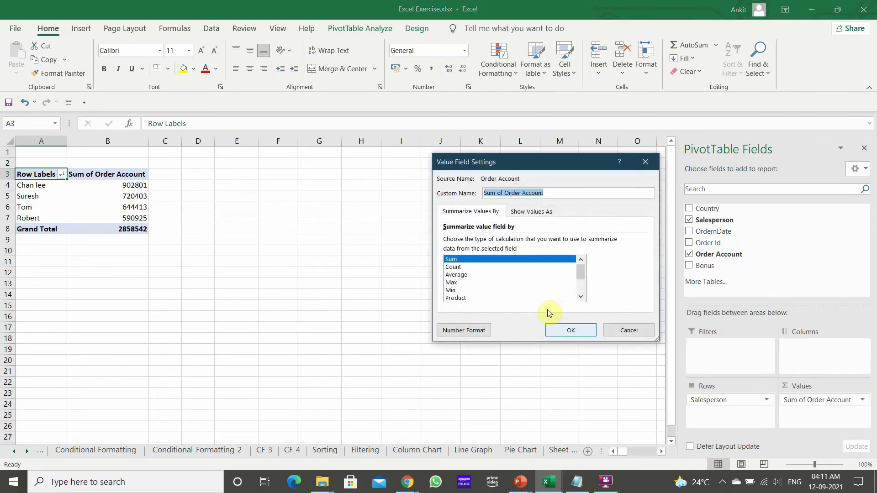
left_click(529, 212)
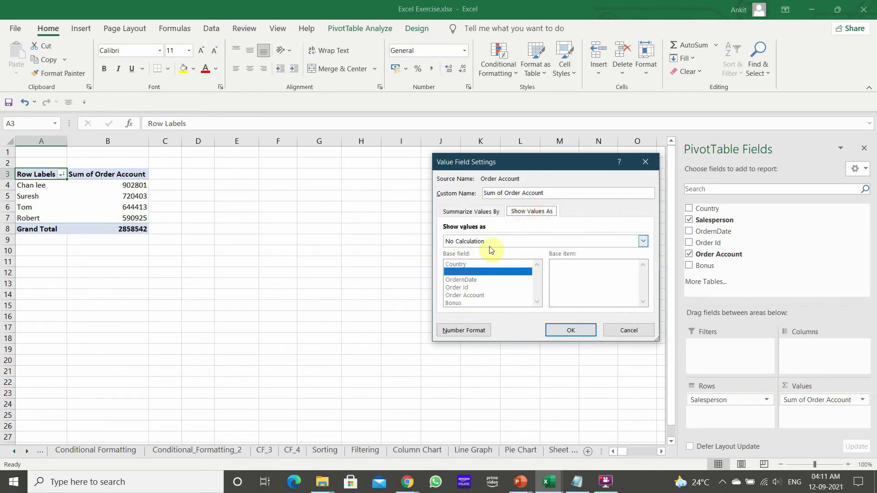
left_click(527, 239)
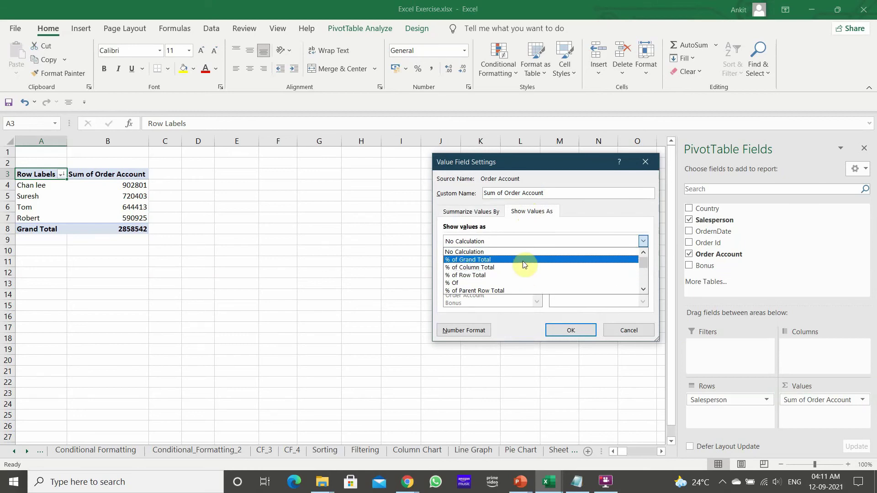
left_click(522, 261)
left_click(570, 330)
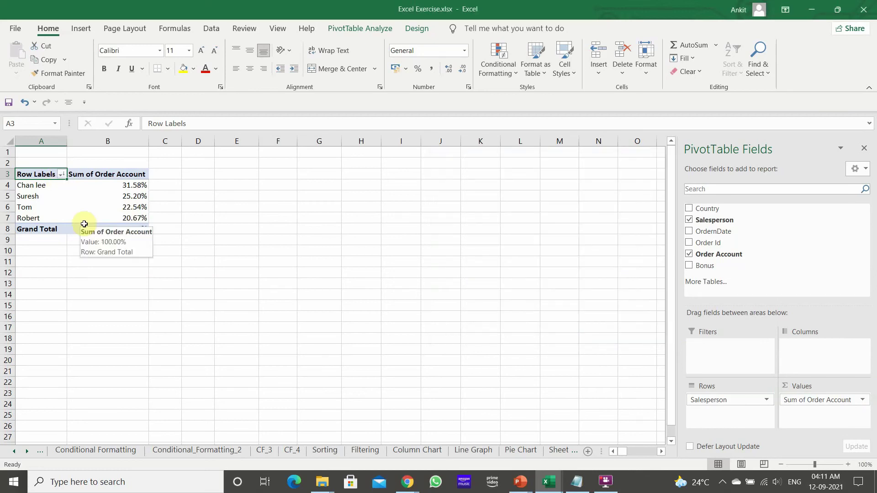
- Check the exercise list in Notepad, return to Excel and set Sum of Order Account to show values with No Calculation
key("alt+Tab")
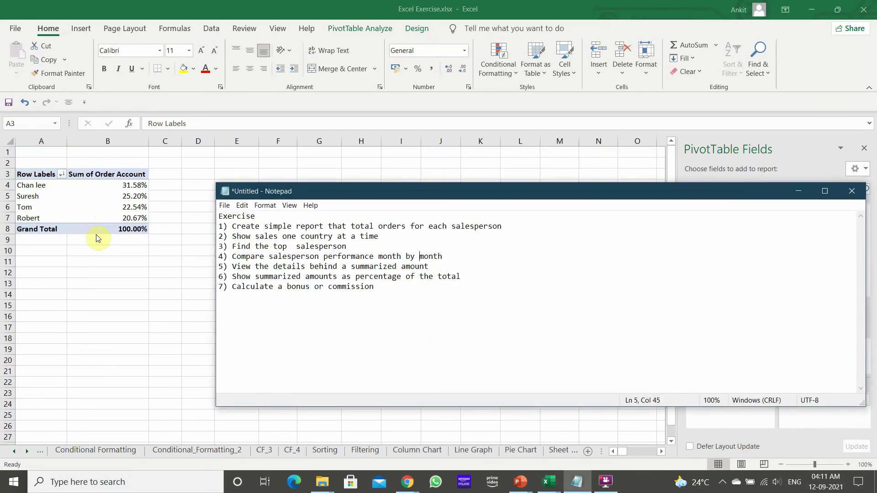
key("alt+Tab")
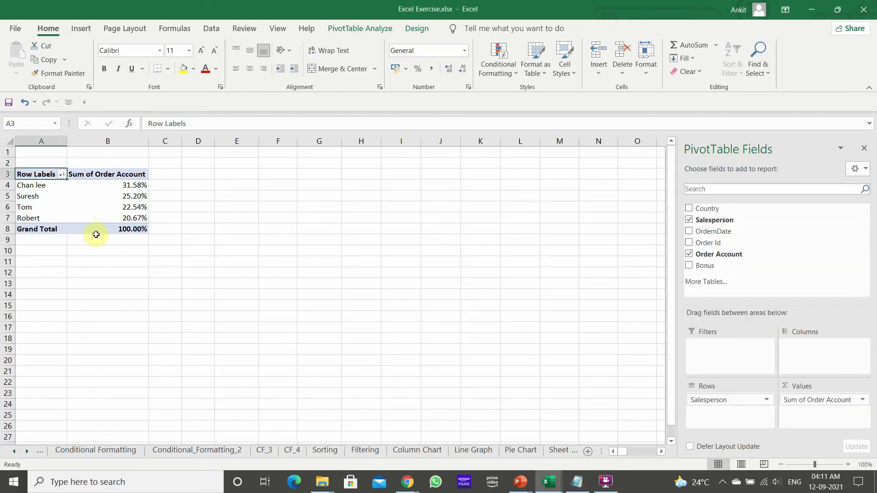
left_click(857, 399)
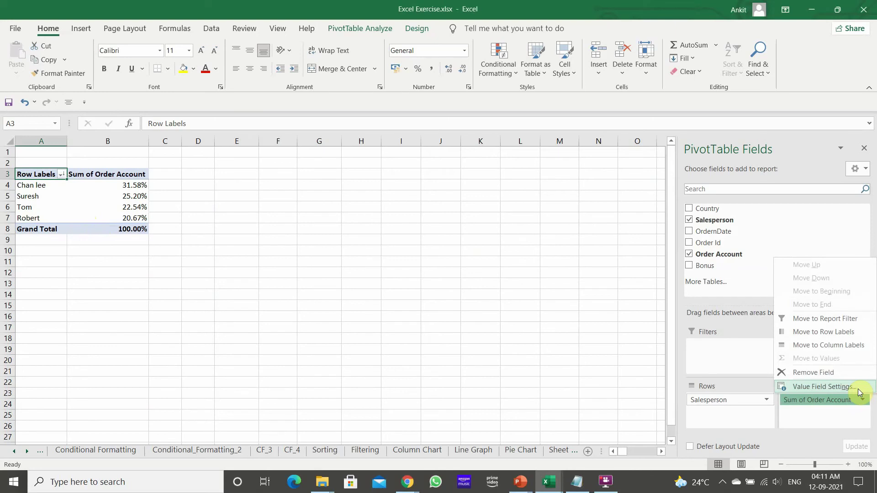
left_click(822, 386)
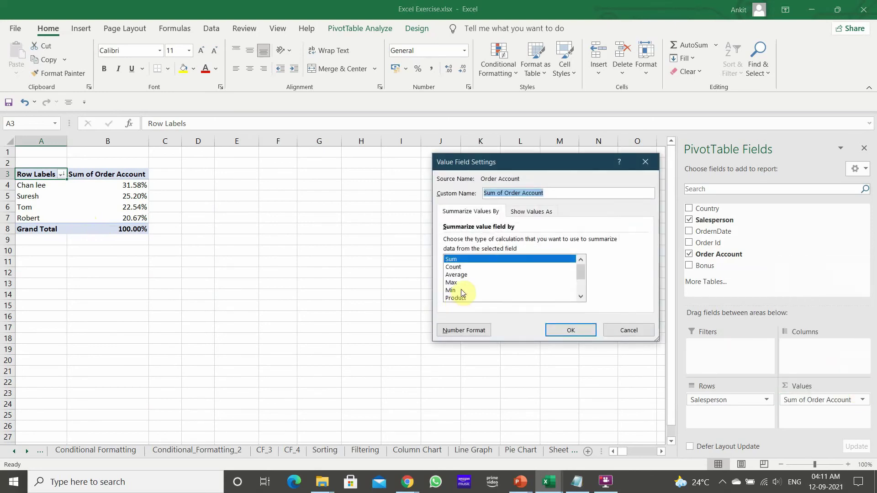
left_click(526, 211)
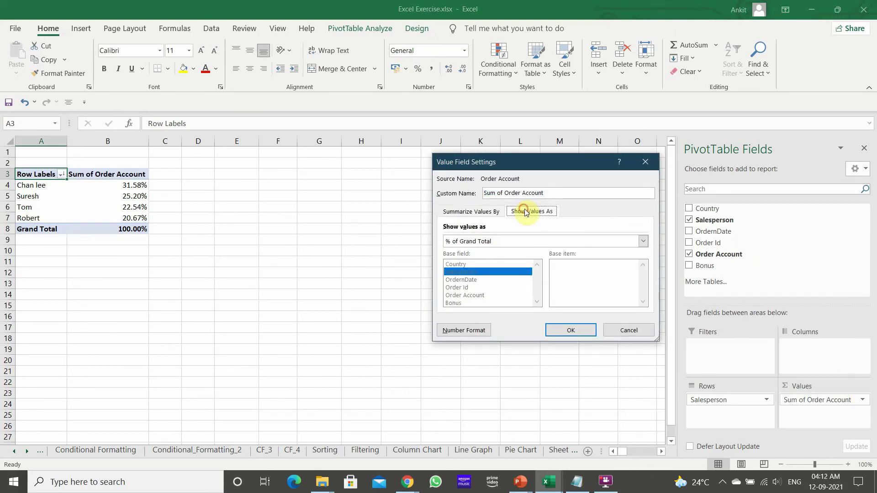
left_click(638, 241)
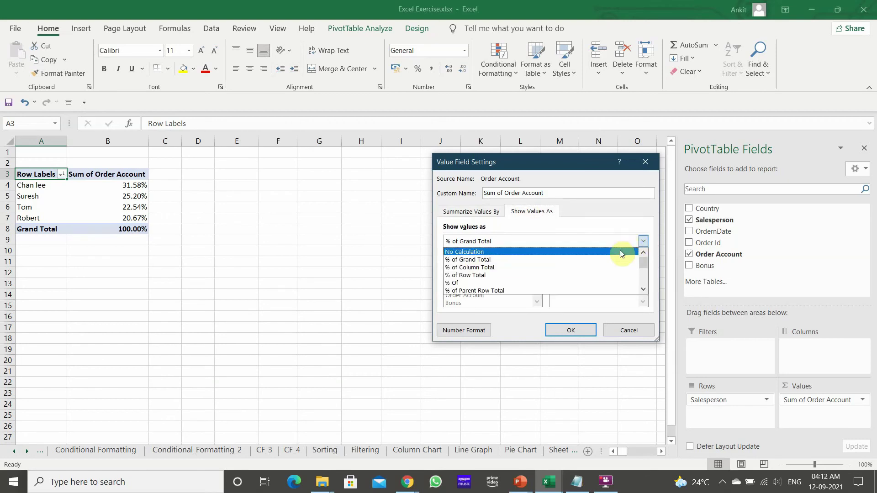
left_click(621, 252)
left_click(578, 330)
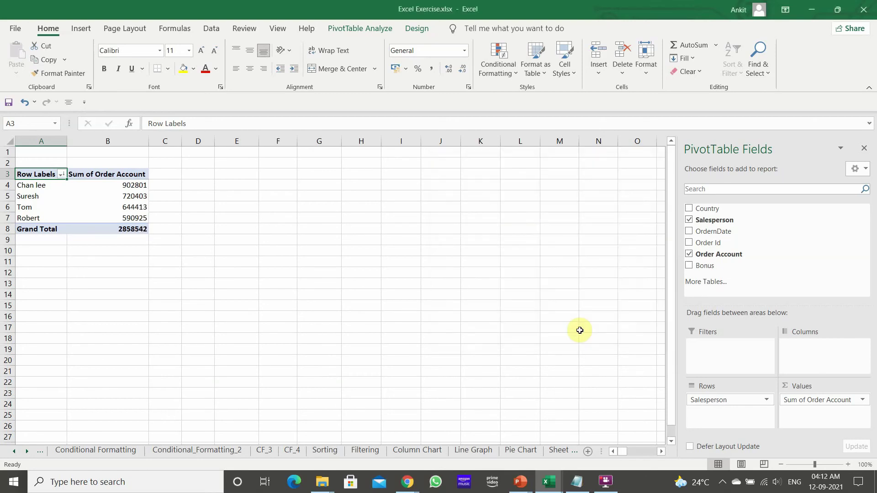
- Start a new calculated field named Commission for the PivotTable
left_click(578, 364)
left_click(90, 205)
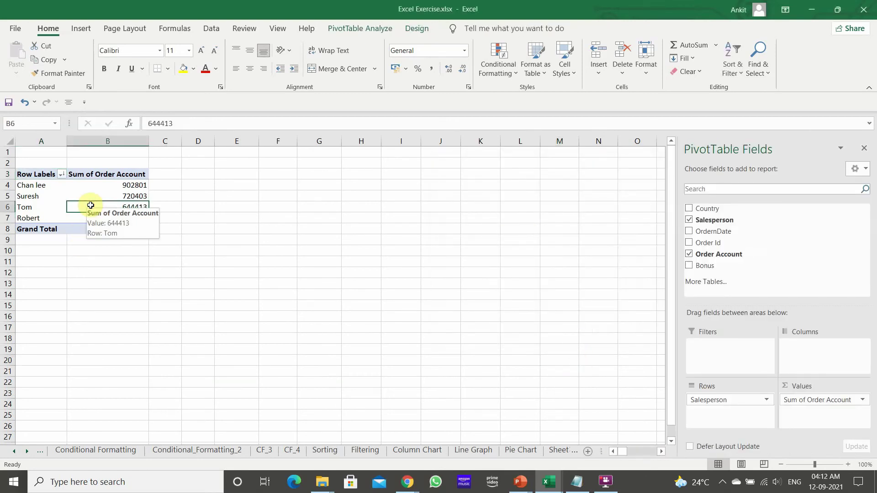
left_click(339, 31)
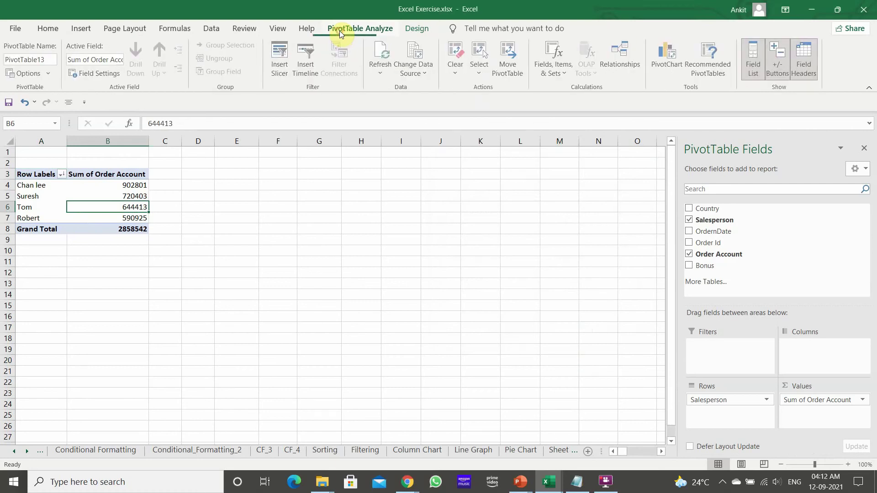
left_click(562, 61)
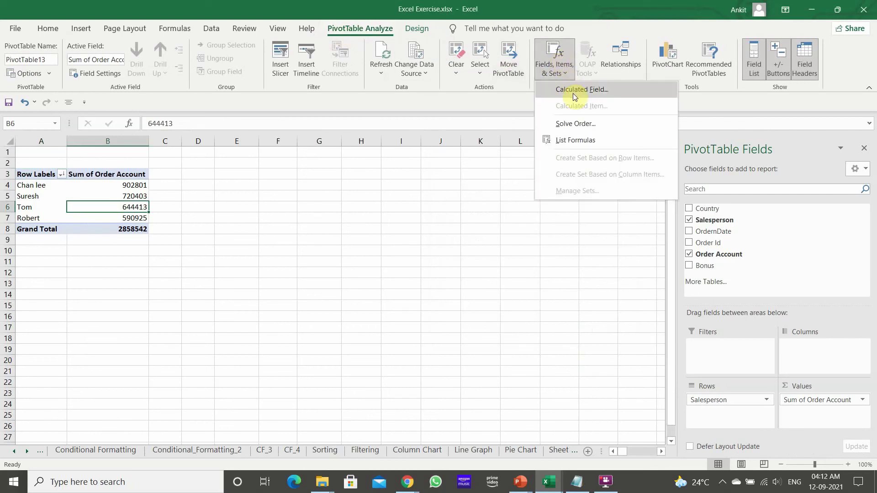
left_click(571, 89)
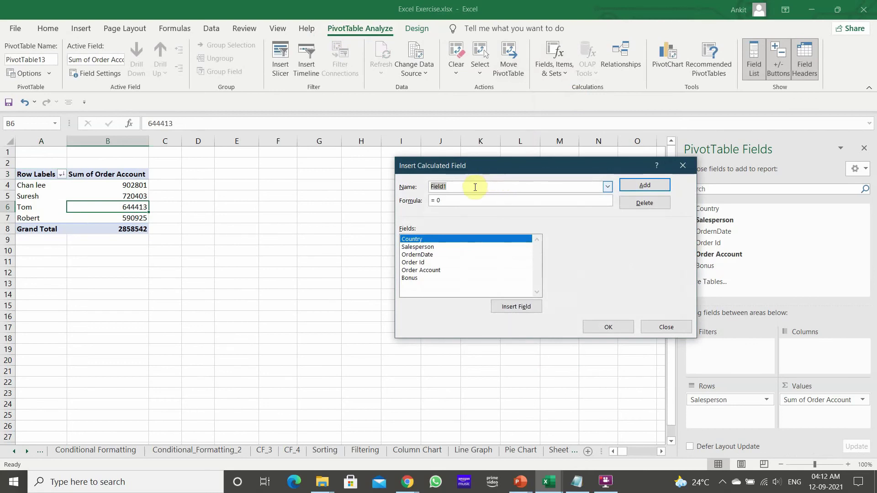
type("Commission")
- Set the Commission field's formula to 'Order Account'*20% and add the field to the PivotTable
left_click(490, 202)
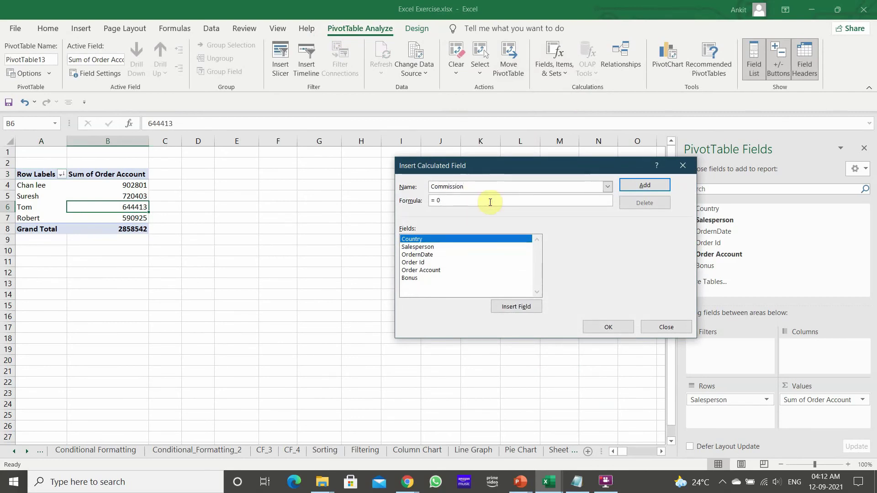
key("BackSpace")
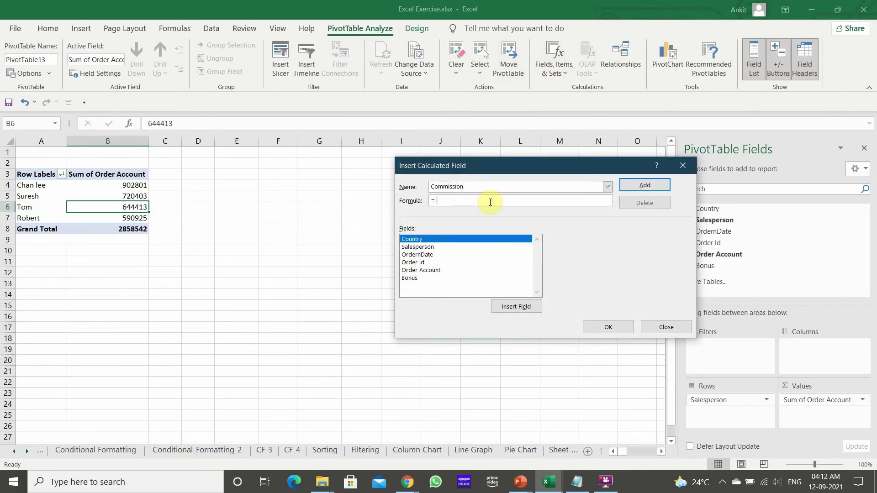
left_click(440, 271)
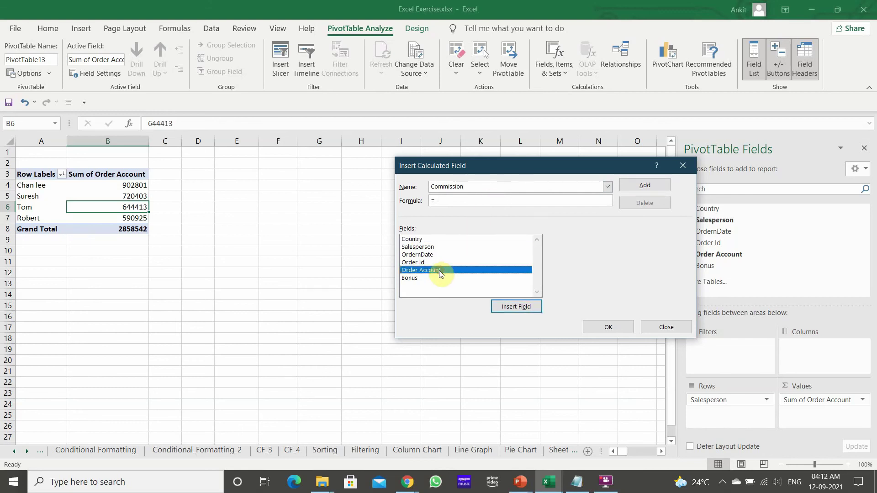
left_click(501, 309)
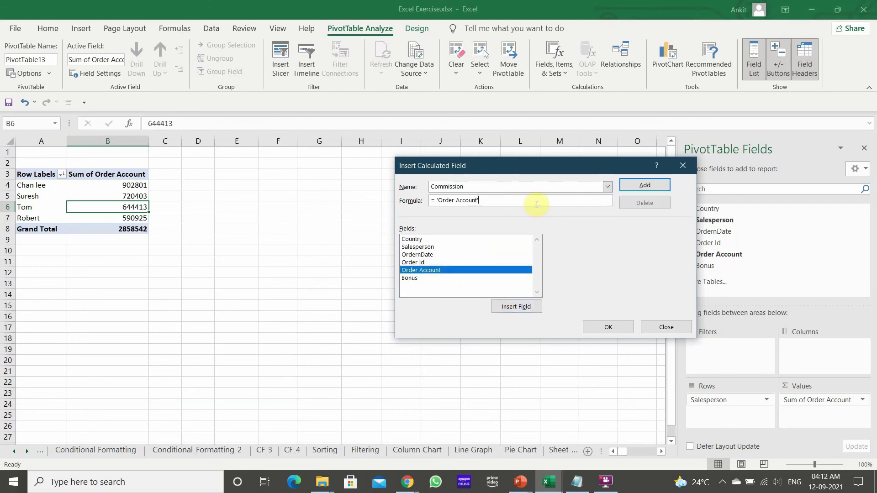
type("*")
type("20%")
left_click(663, 183)
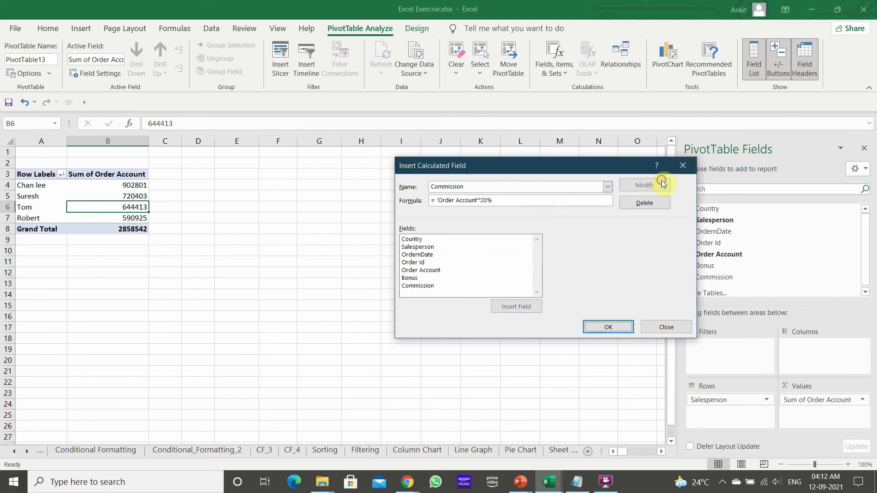
left_click(606, 327)
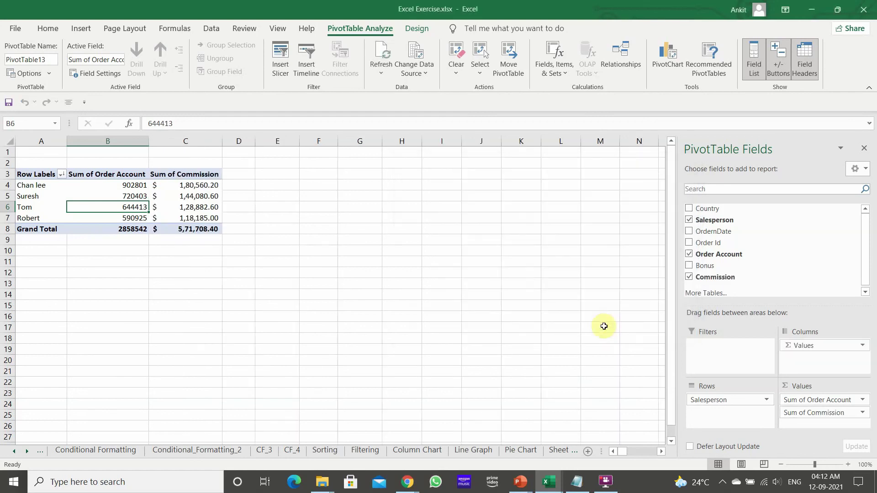
left_click(276, 282)
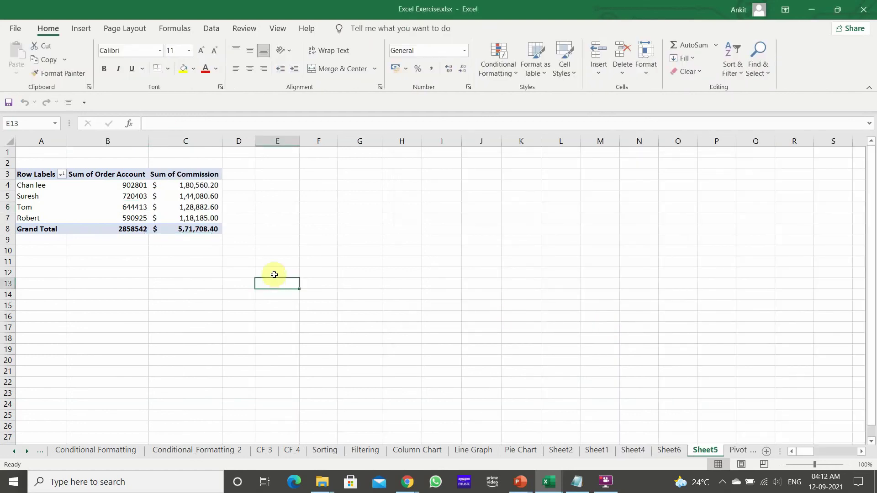
- Insert a Clustered Column PivotChart from the whole PivotTable, A3:C8
left_click(192, 196)
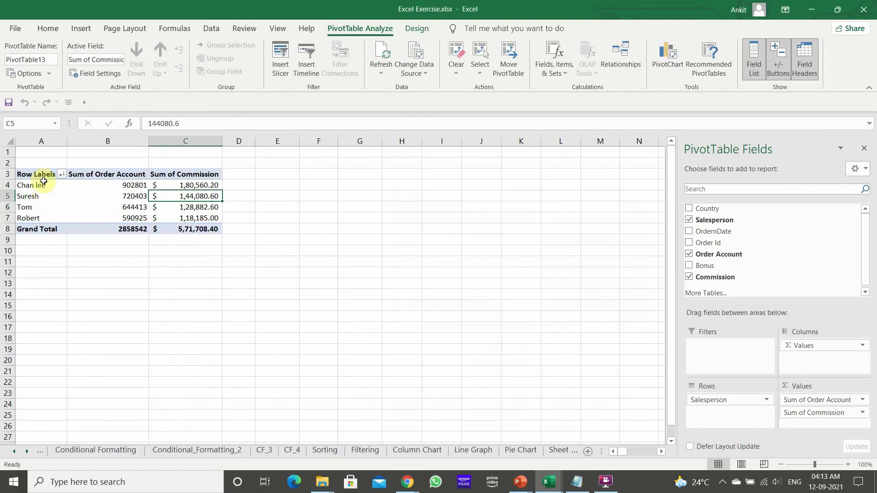
left_click_drag(42, 173, 178, 227)
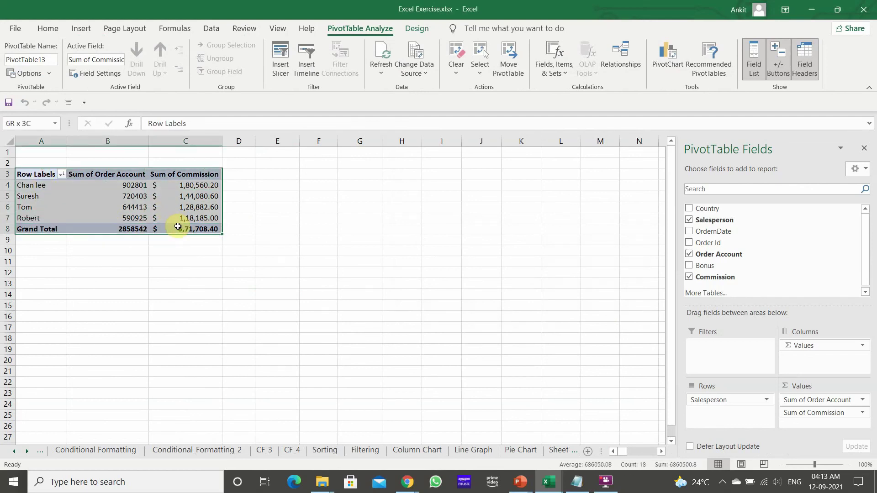
left_click(90, 30)
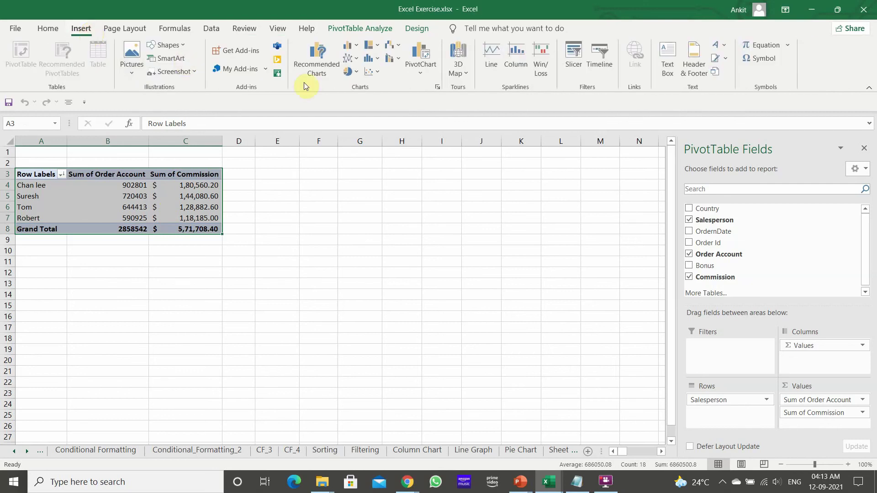
left_click(422, 54)
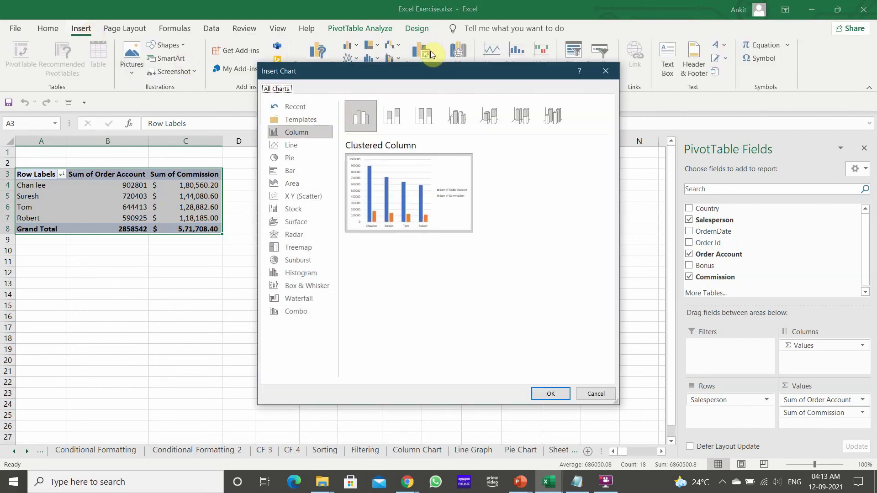
left_click(551, 394)
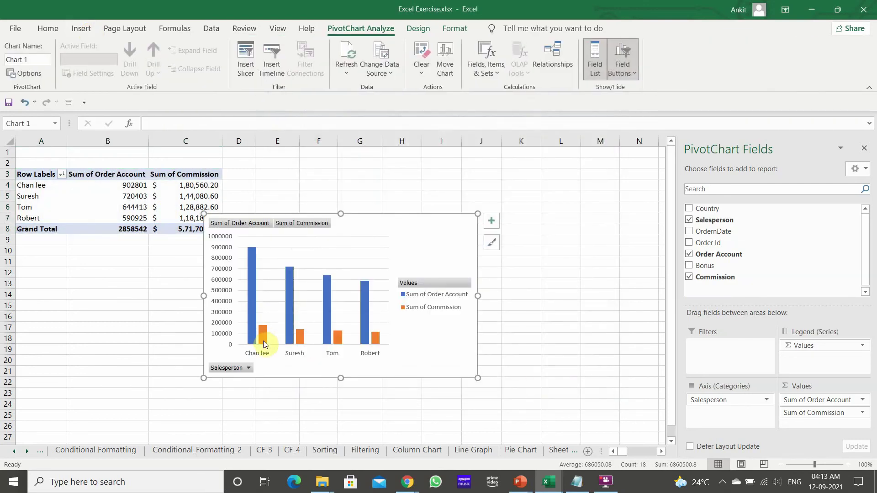
- Move the PivotChart clear of the PivotTable and look through its design and format options
mouse_move(248, 301)
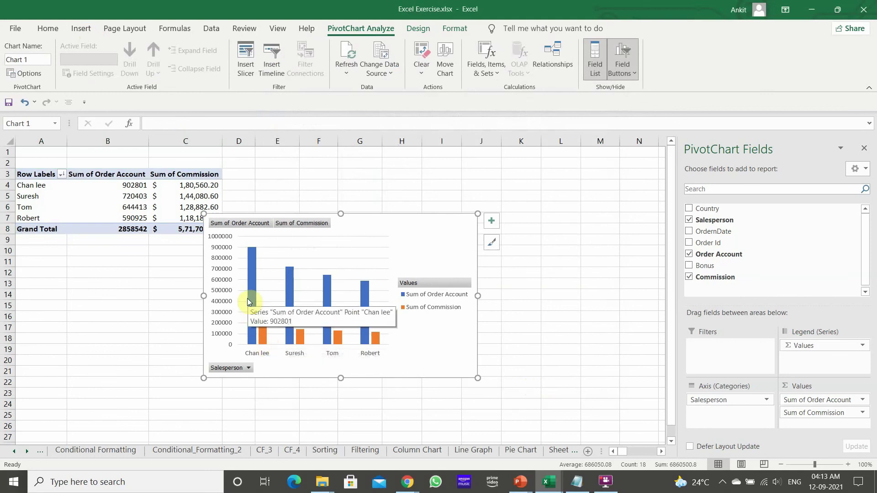
left_click(520, 174)
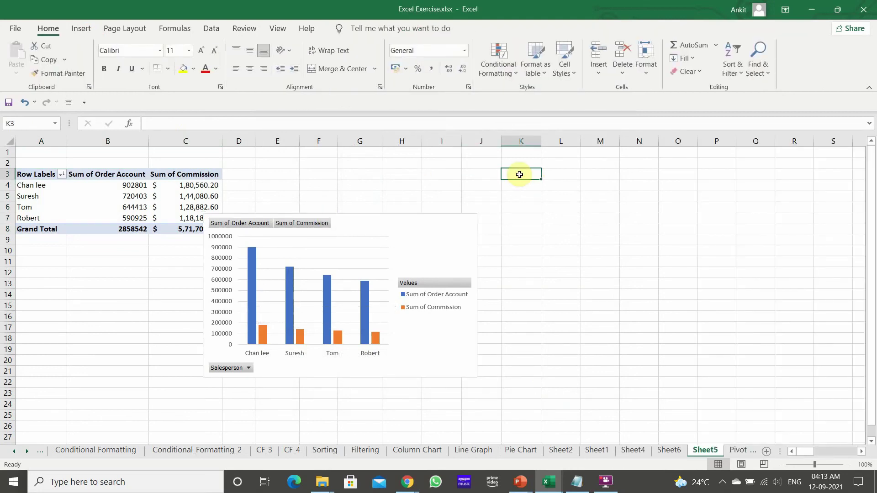
left_click_drag(434, 219, 505, 225)
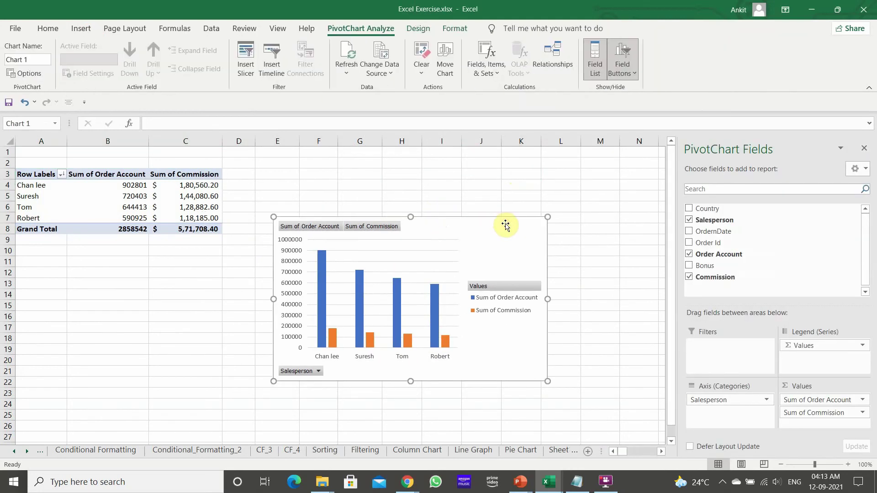
left_click(49, 29)
left_click(427, 29)
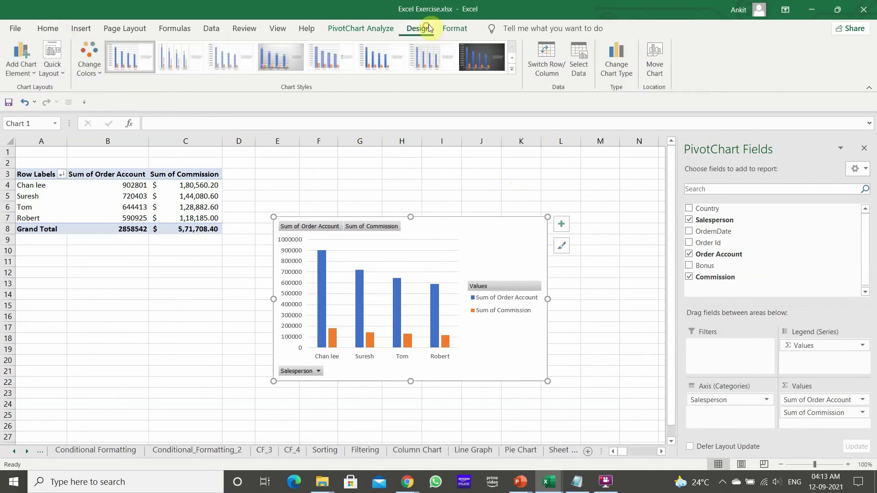
left_click(457, 30)
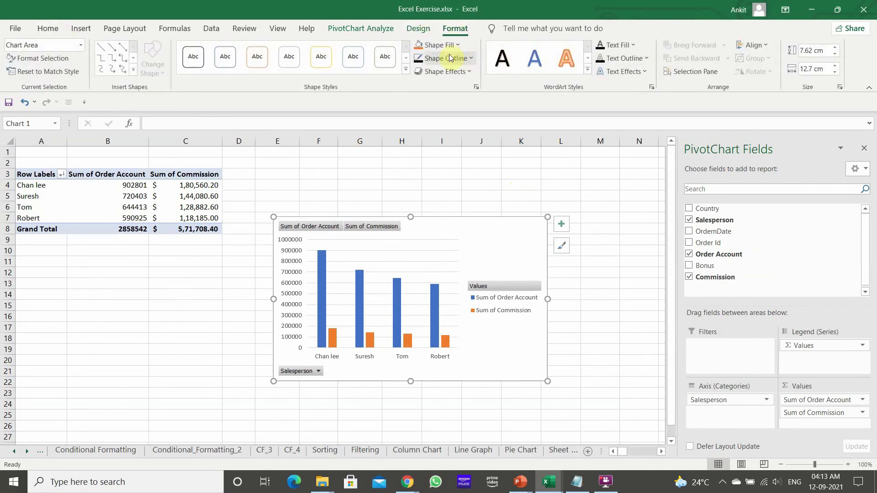
left_click(563, 182)
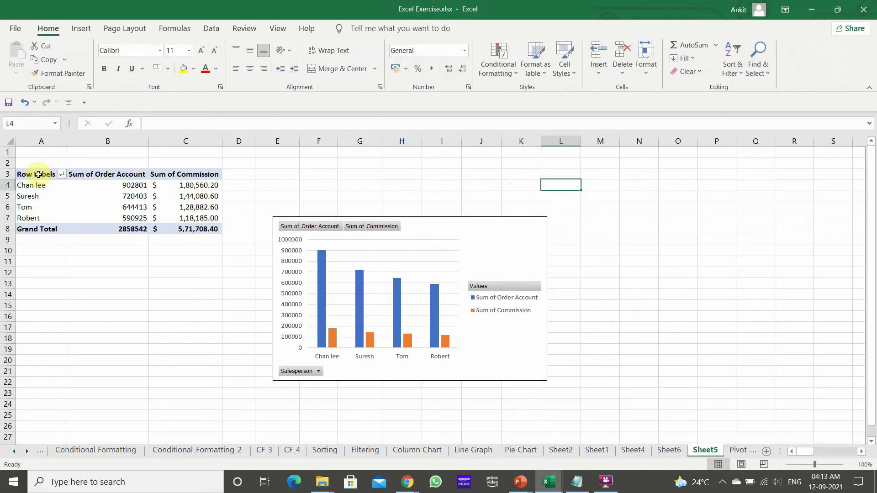
- Copy the whole PivotTable, A3:C8, then switch to PowerPoint and create a new blank presentation
left_click_drag(39, 174, 184, 230)
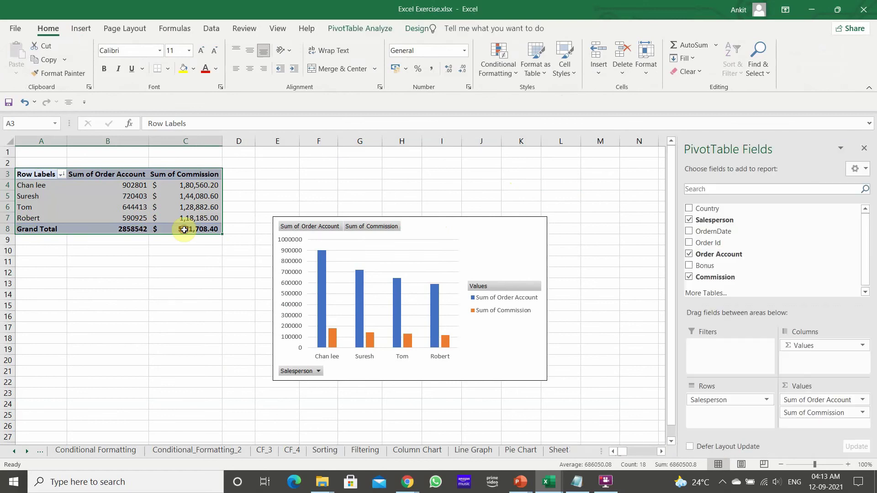
key("ctrl+c")
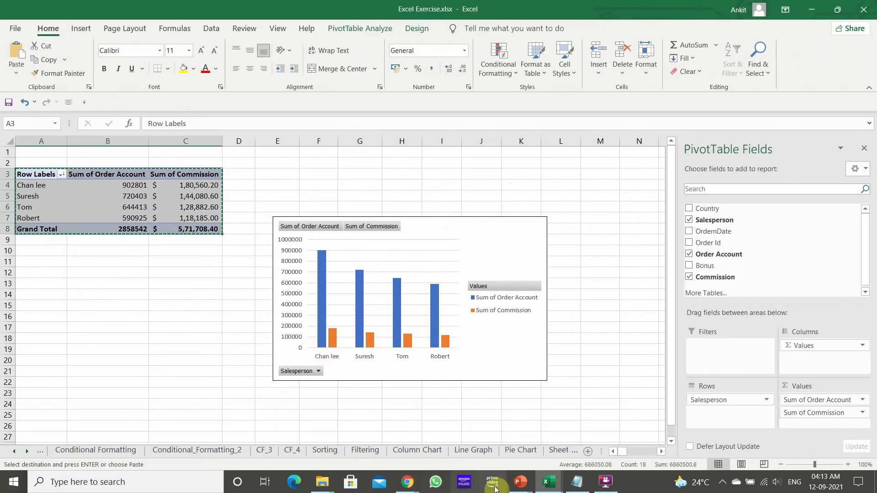
left_click(72, 483)
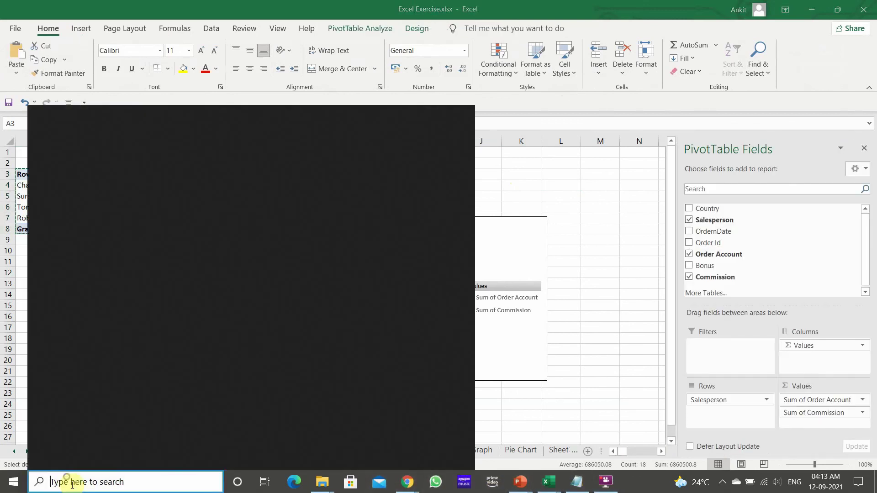
type("po")
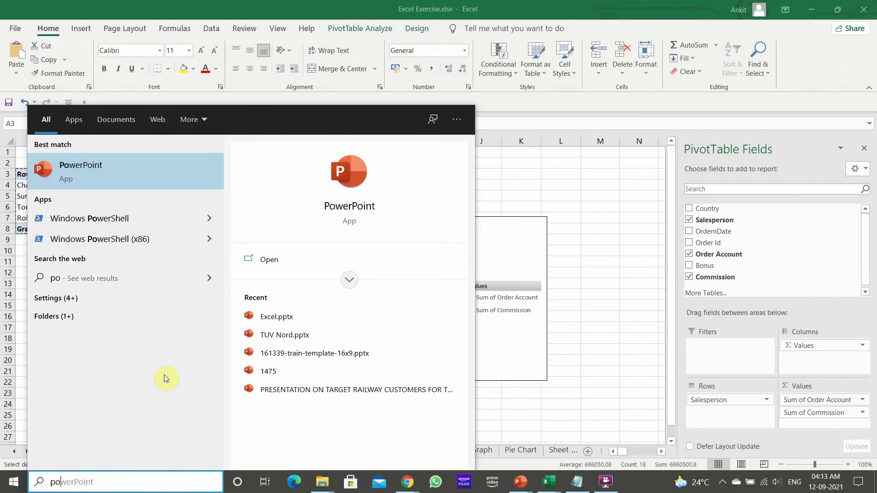
left_click(247, 258)
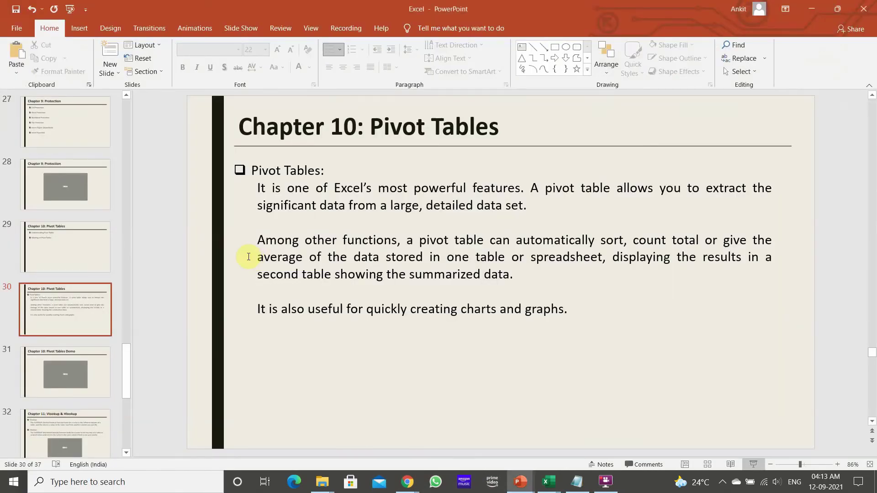
left_click(179, 140)
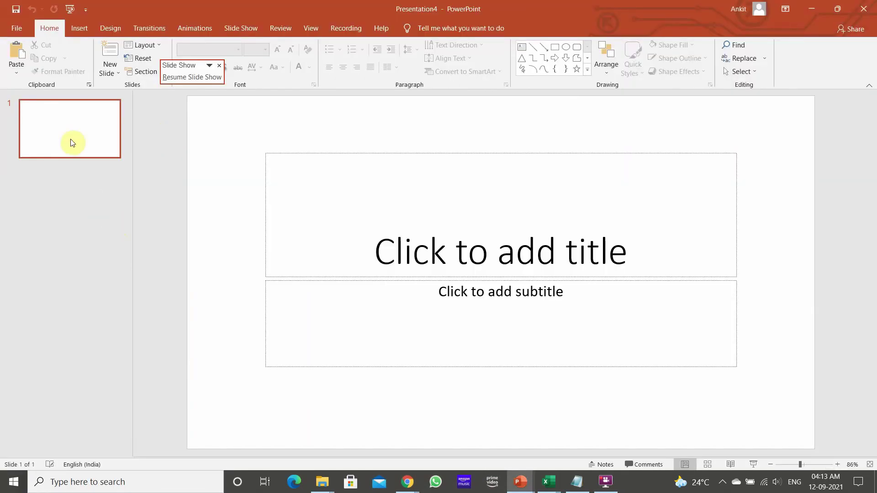
- Add a second slide with title and content placeholders and start editing its title
left_click(108, 55)
left_click(312, 149)
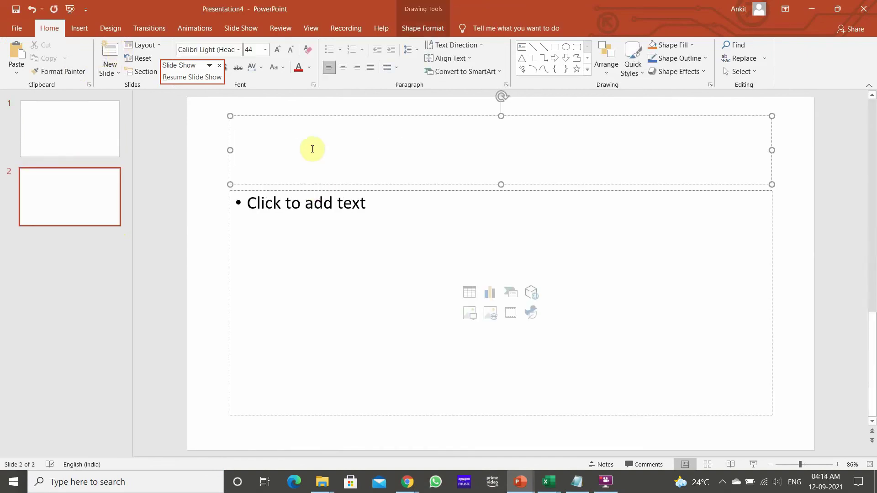